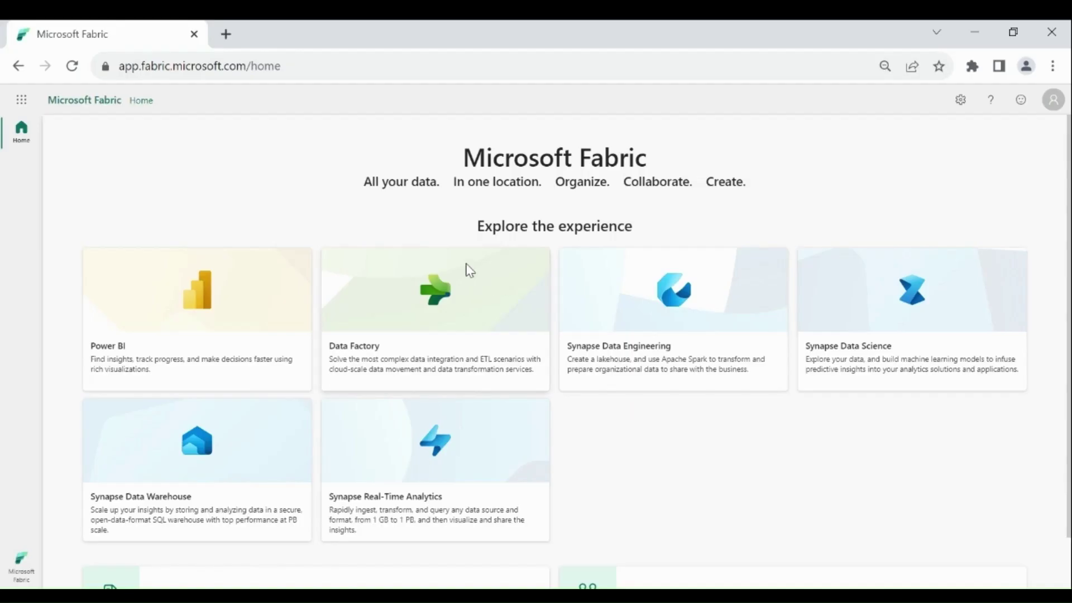
Switch to the Synapse Data Engineering experience and start a new workspace named Dataverse Academy
click(23, 562)
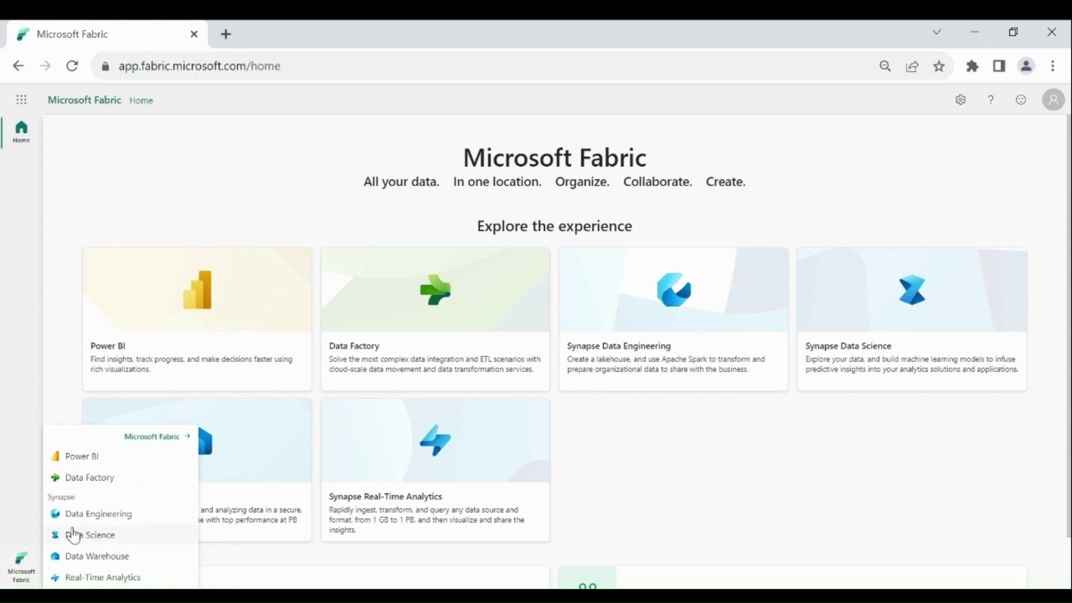
click(100, 515)
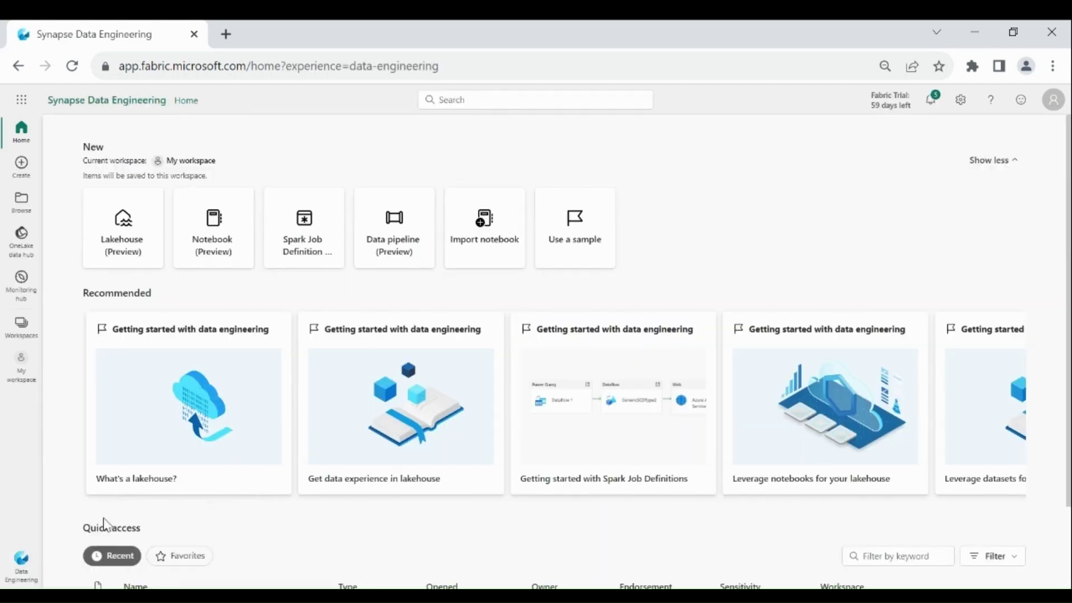
click(21, 328)
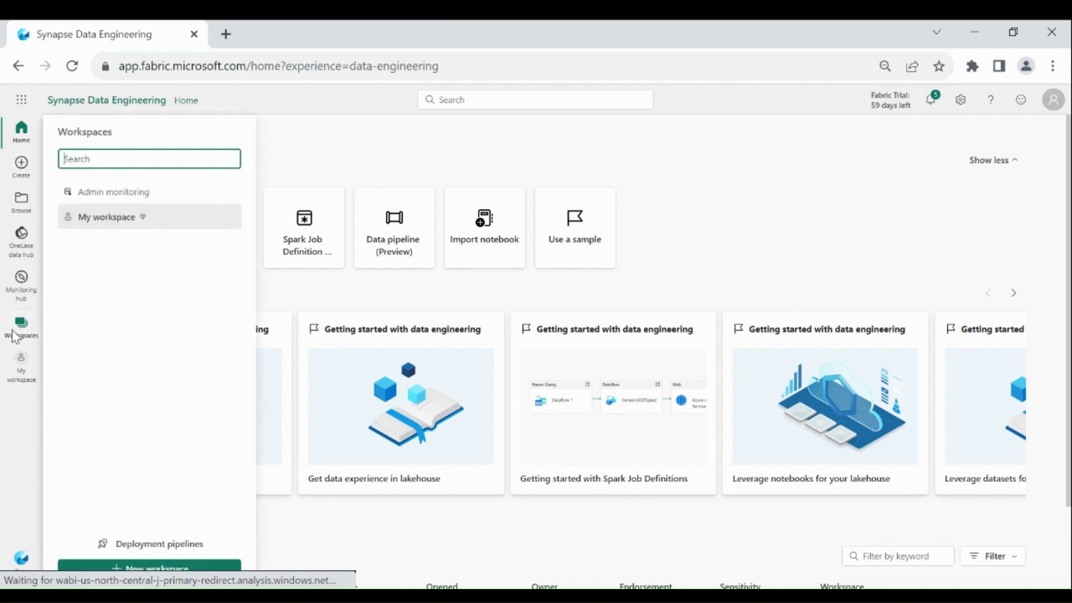
click(163, 569)
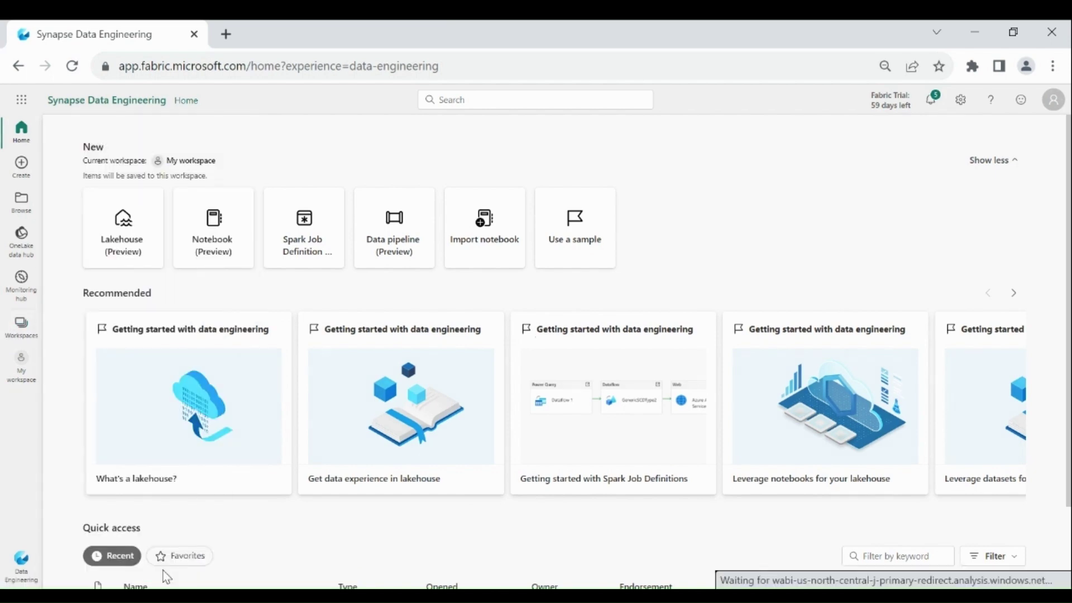
text(Da)
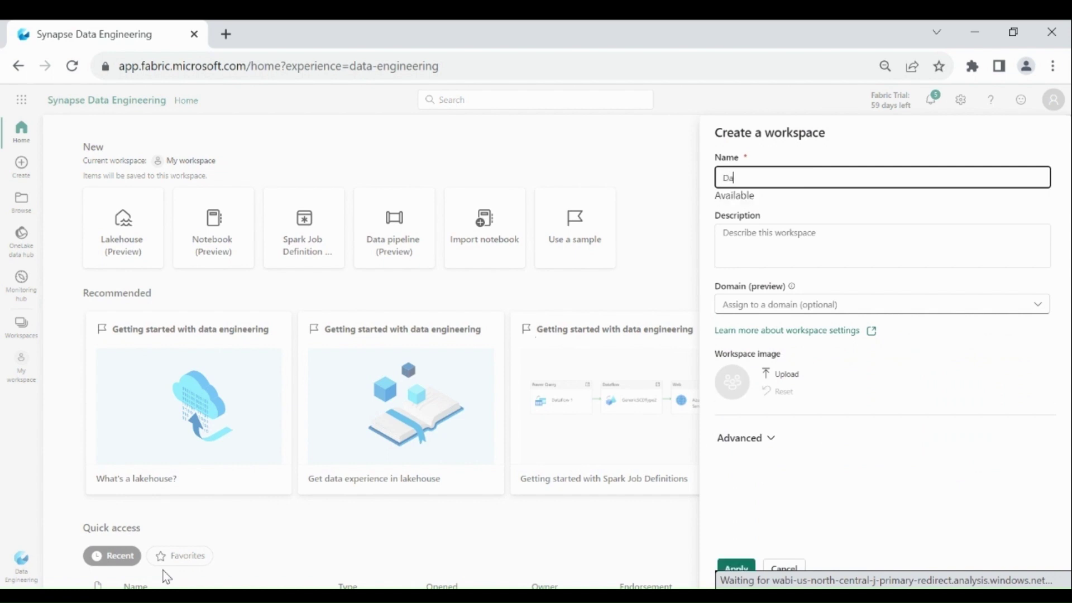
text(taverse Academy)
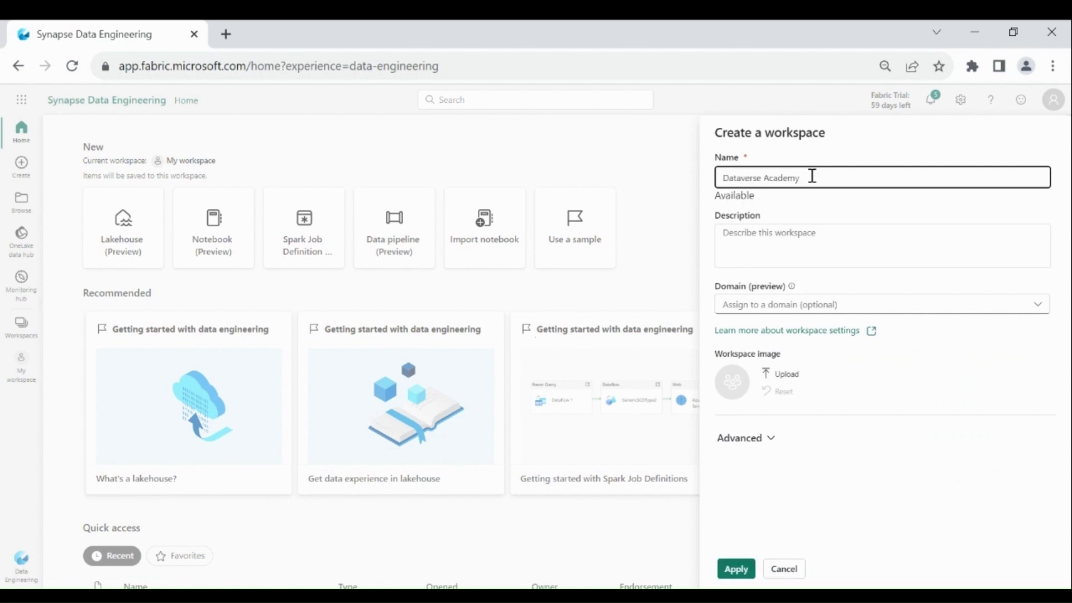
Copy the workspace name into the description as Dataverse Academy and create the workspace
drag(813, 176, 722, 179)
key(ctrl+c)
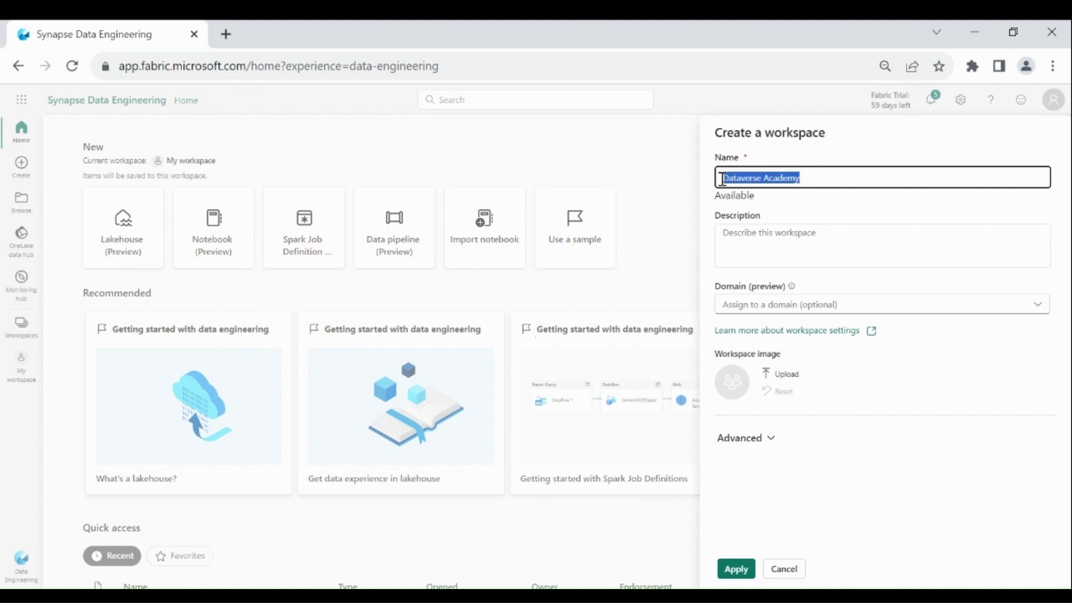
click(758, 258)
key(ctrl+v)
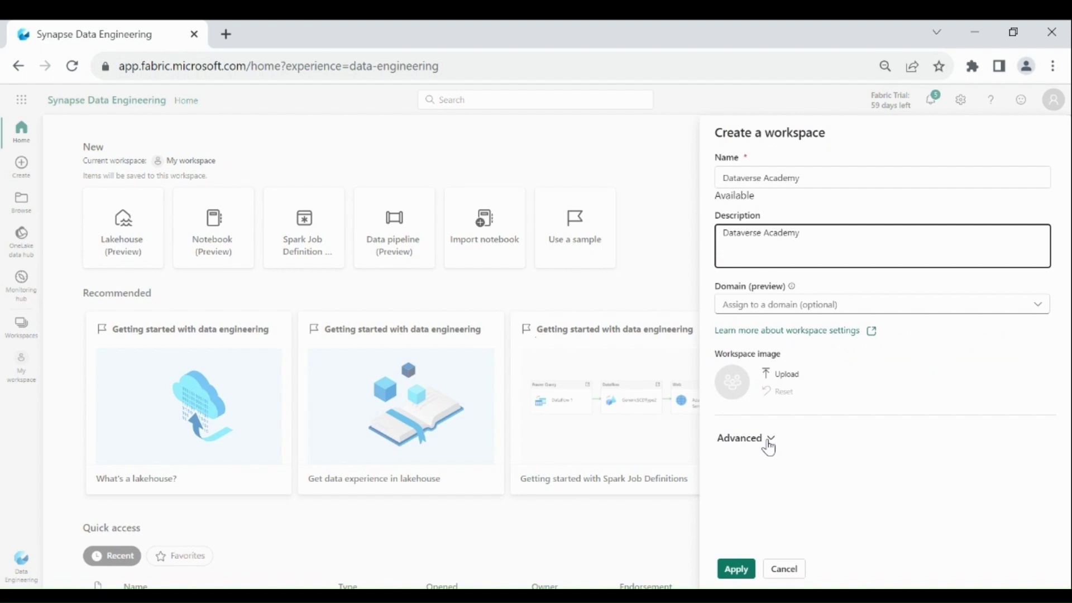
click(736, 570)
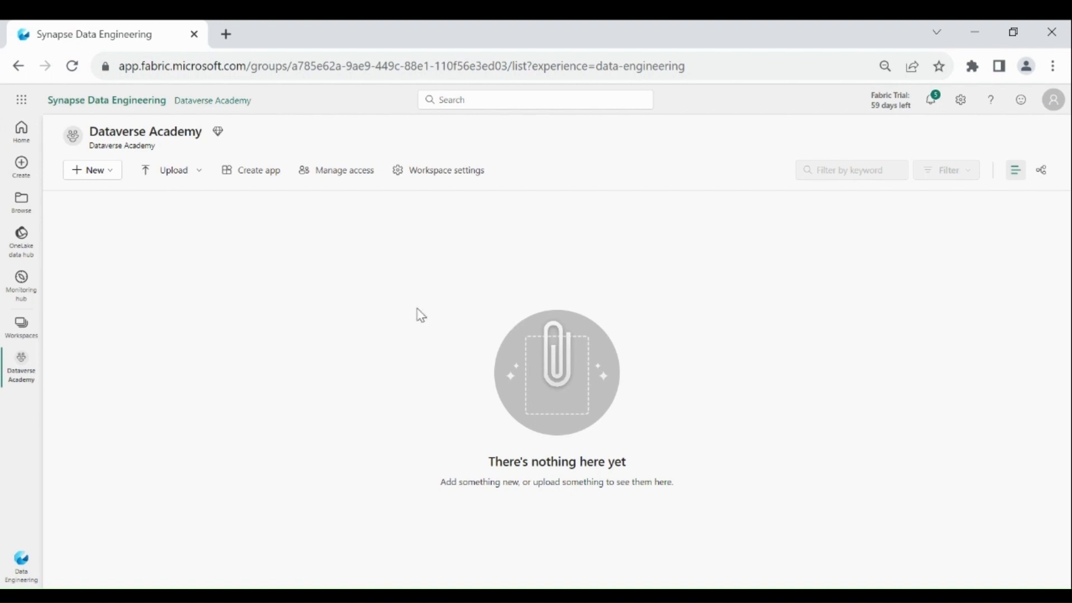
Create a lakehouse named DataverseAcademyLakehouse1 in the Dataverse Academy workspace
click(113, 173)
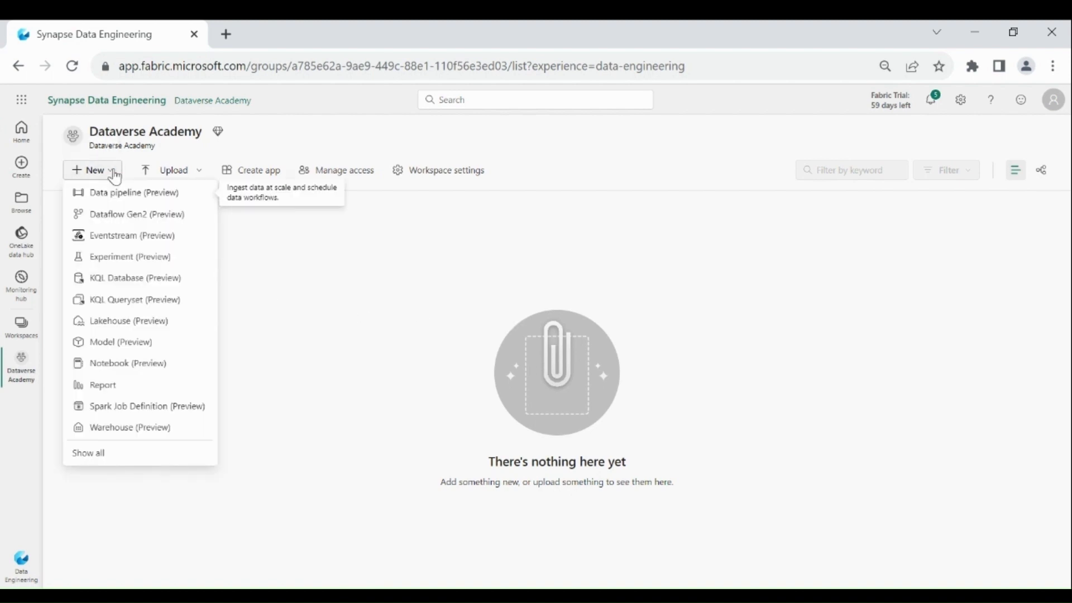
click(130, 325)
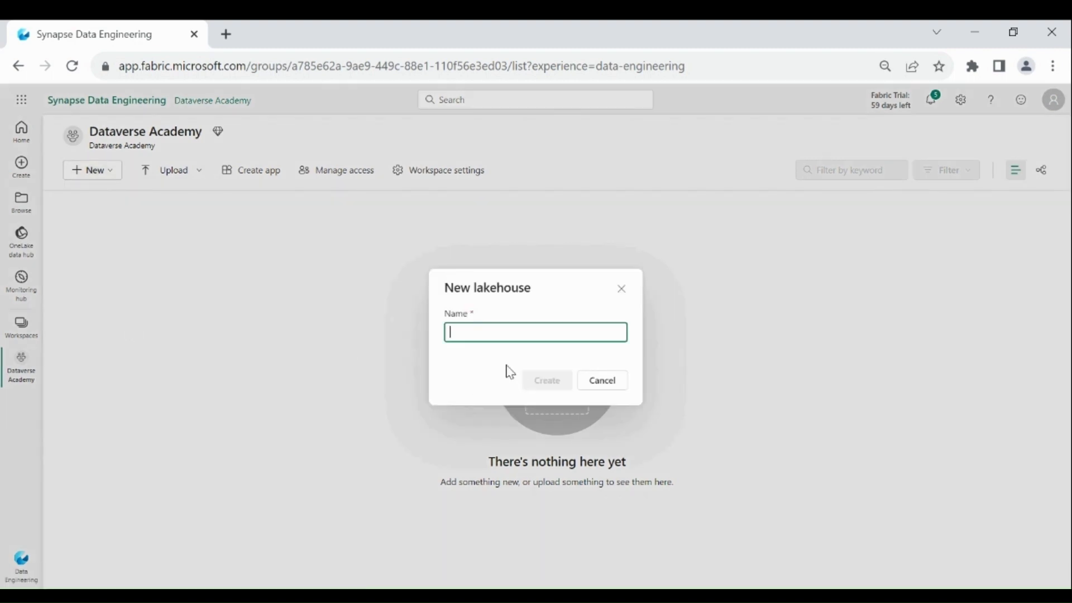
text(Datav)
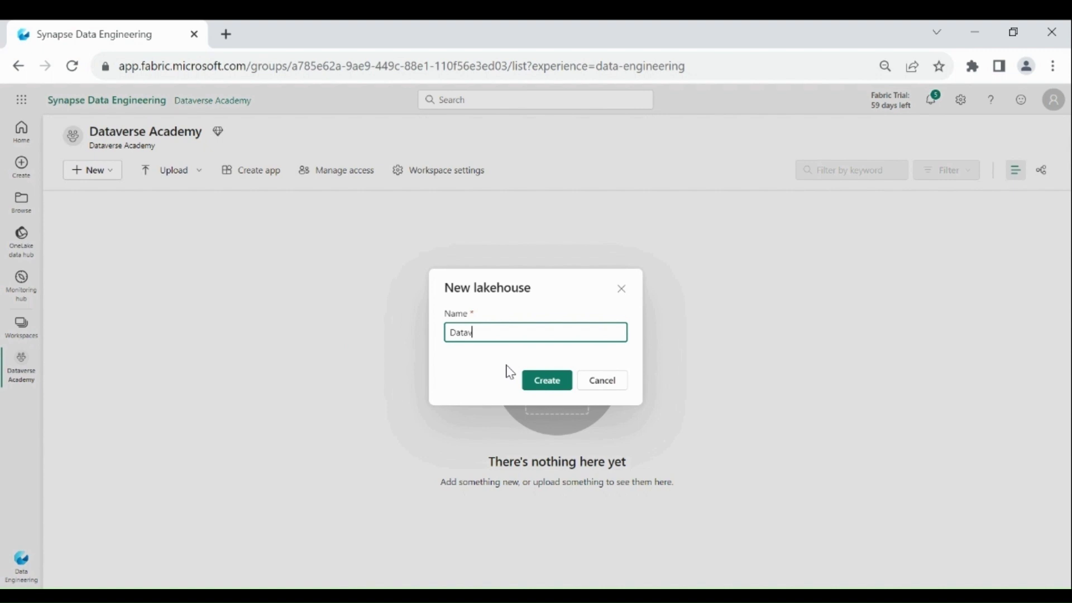
text(erseAcademyLakehouse1)
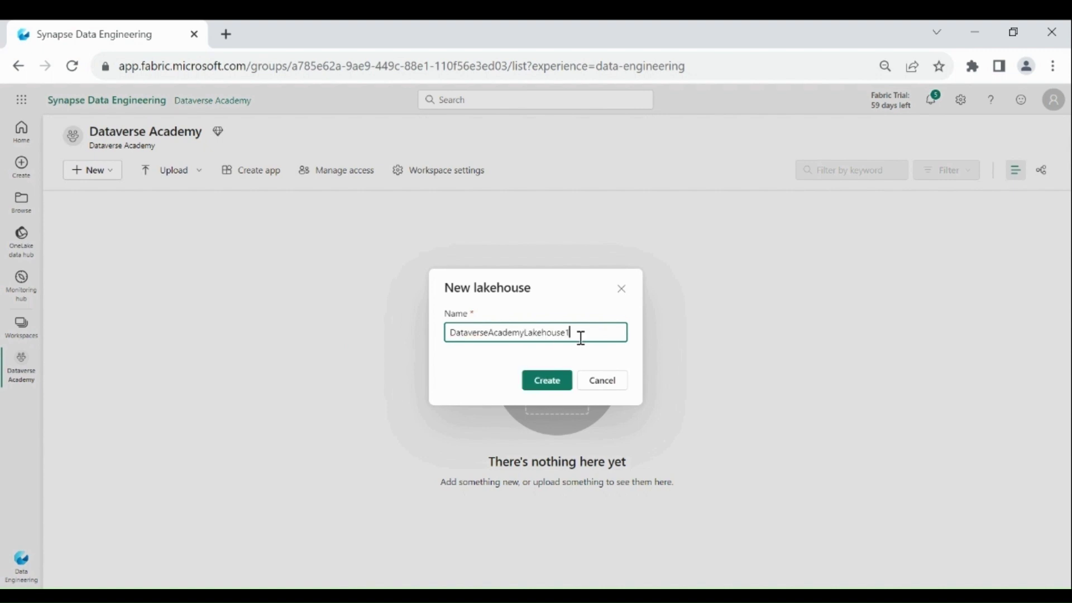
click(559, 380)
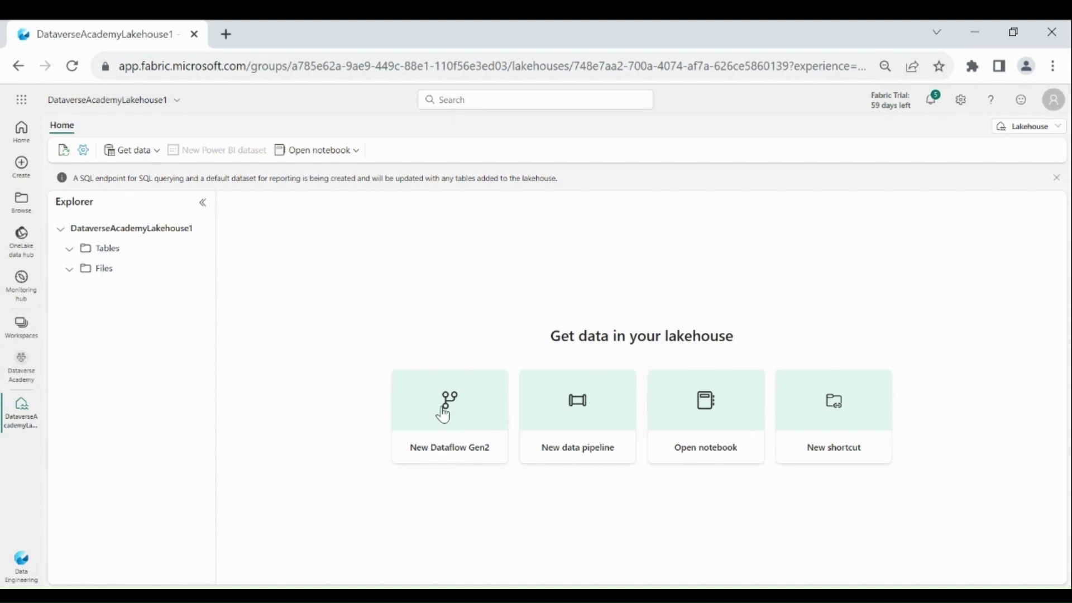
Start a new Dataflow Gen2 from the lakehouse and upload Ecommerce_Dataset.xlsx from the download folder as its Excel source
click(153, 161)
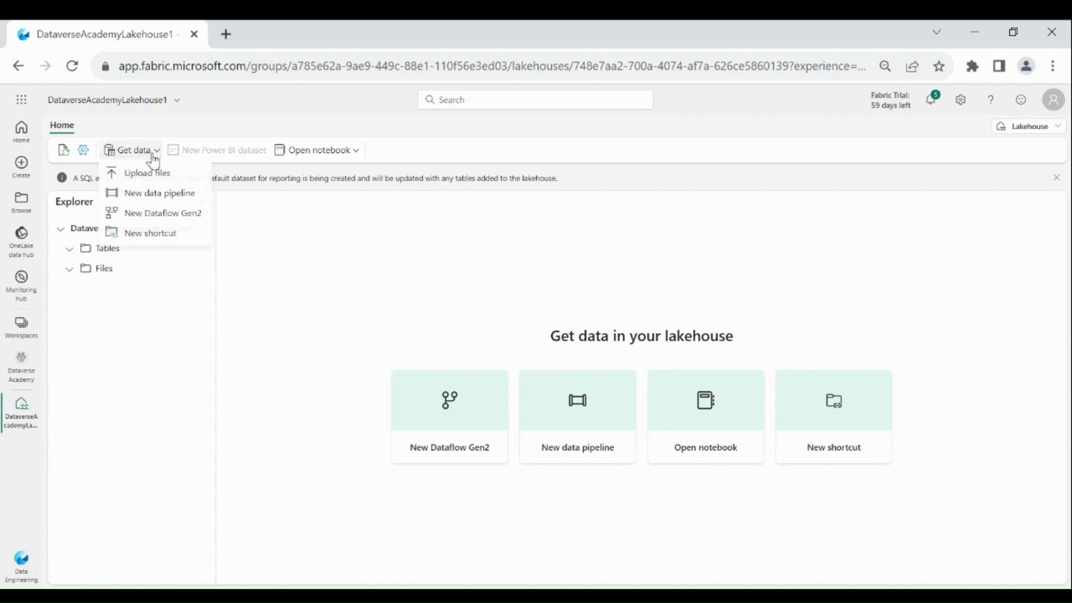
click(164, 221)
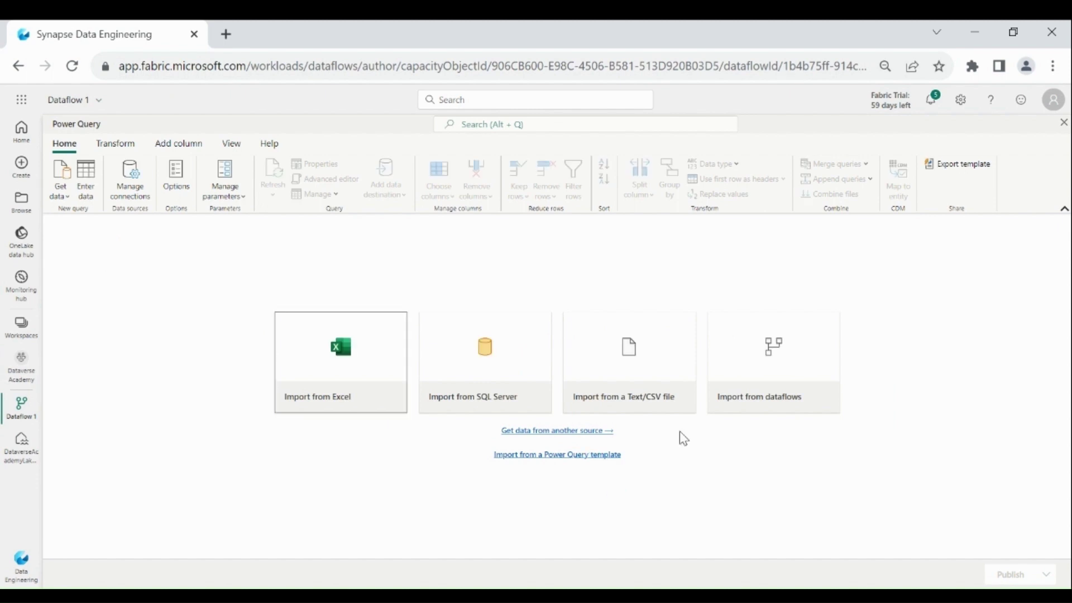
click(354, 395)
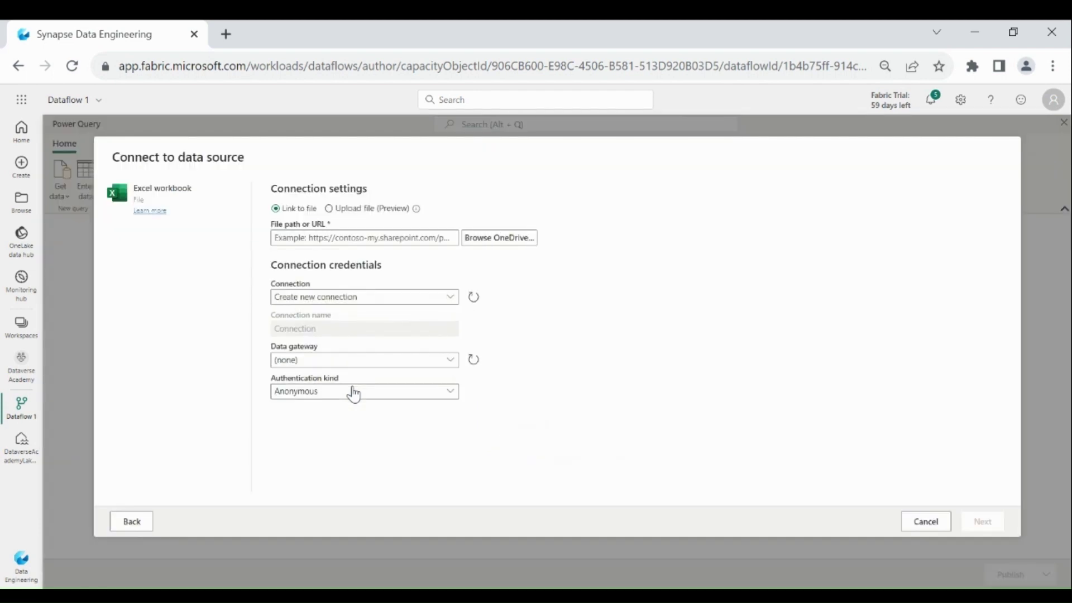
click(388, 209)
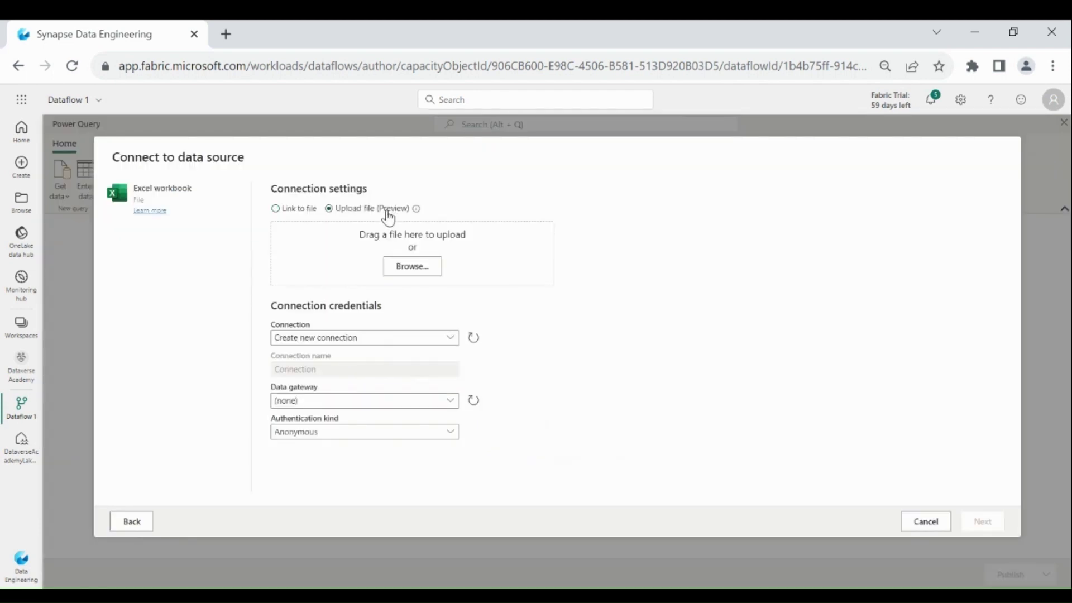
click(403, 270)
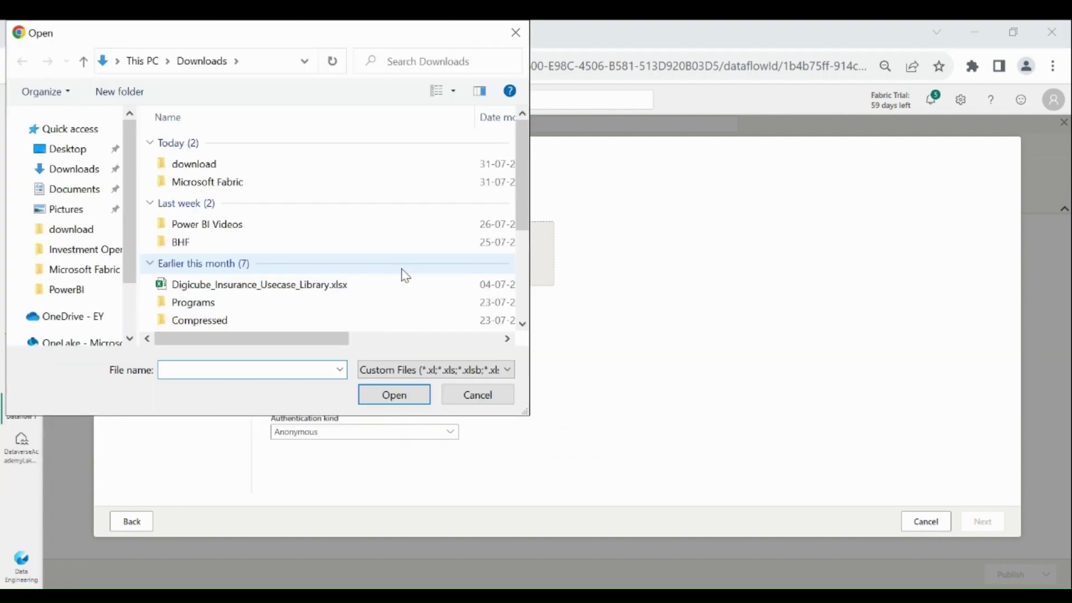
double_click(228, 165)
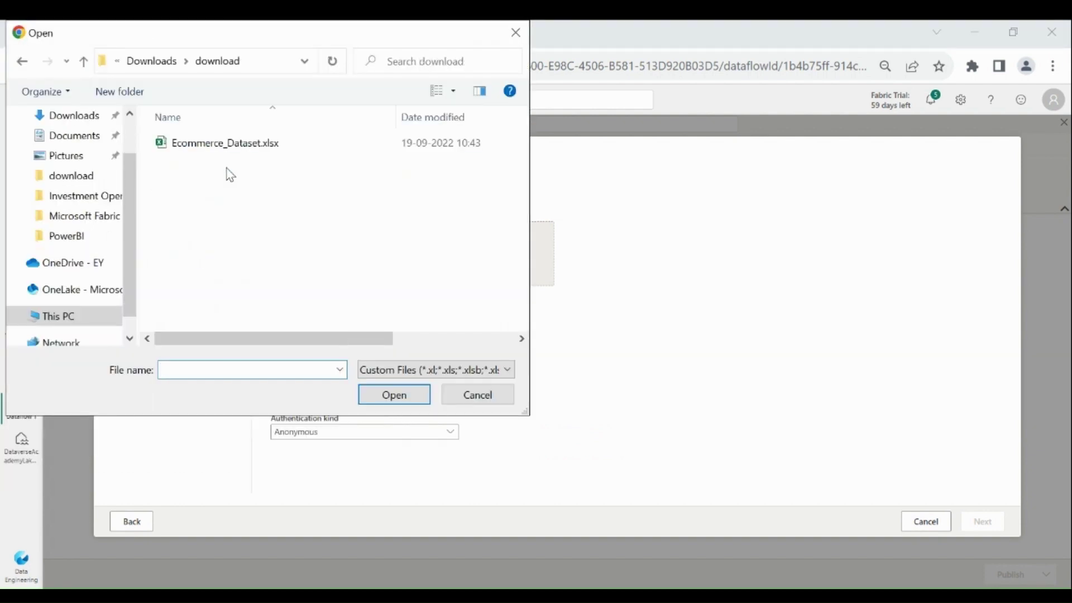
click(224, 150)
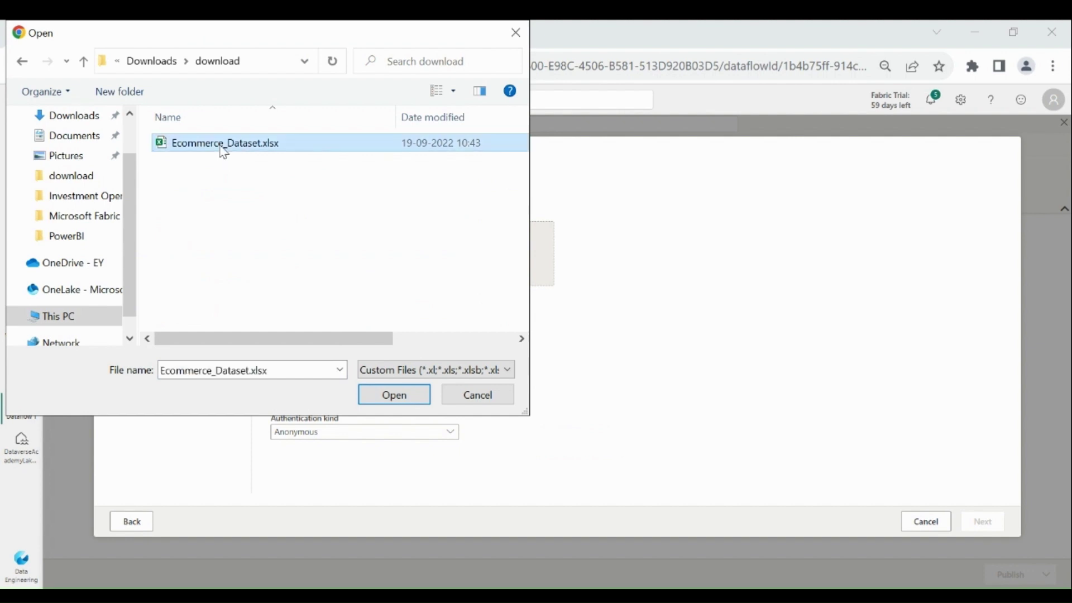
double_click(224, 152)
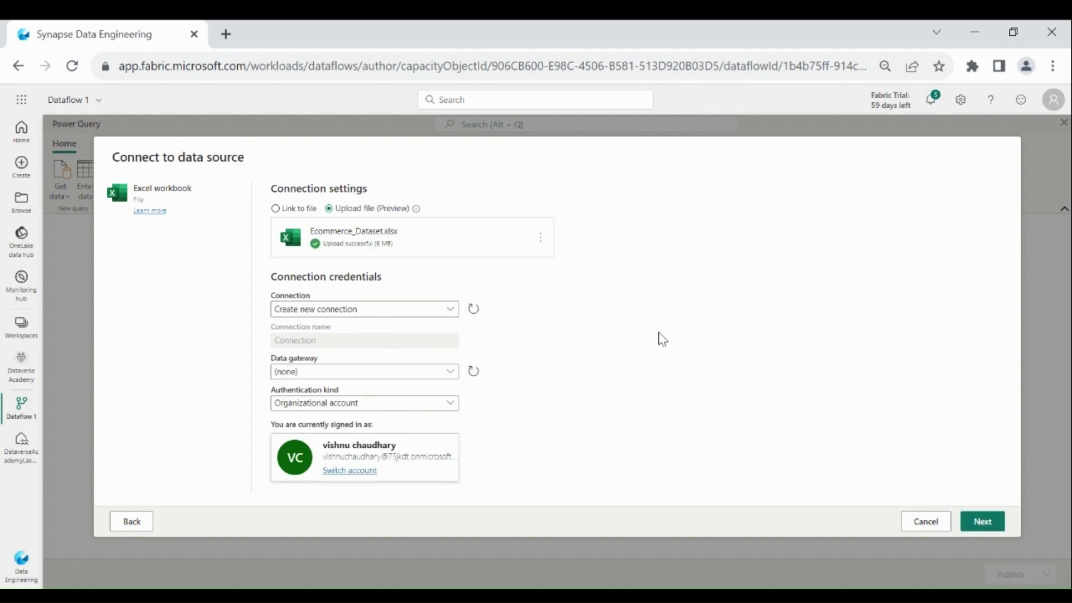
Accept the connection settings and load the Sales and Returns sheets of the Excel workbook as queries
click(984, 523)
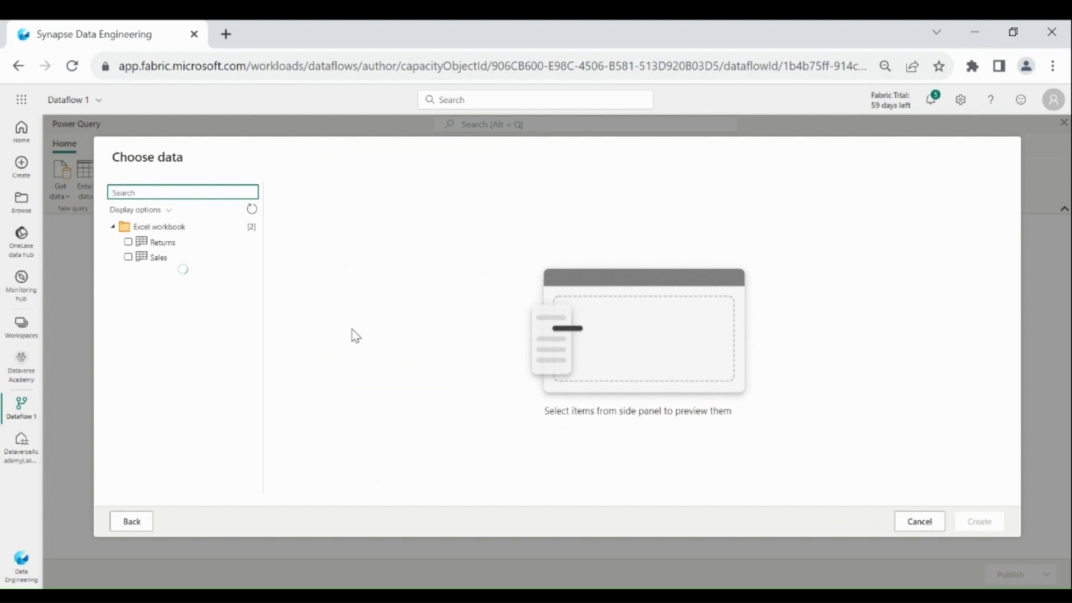
click(129, 258)
click(129, 242)
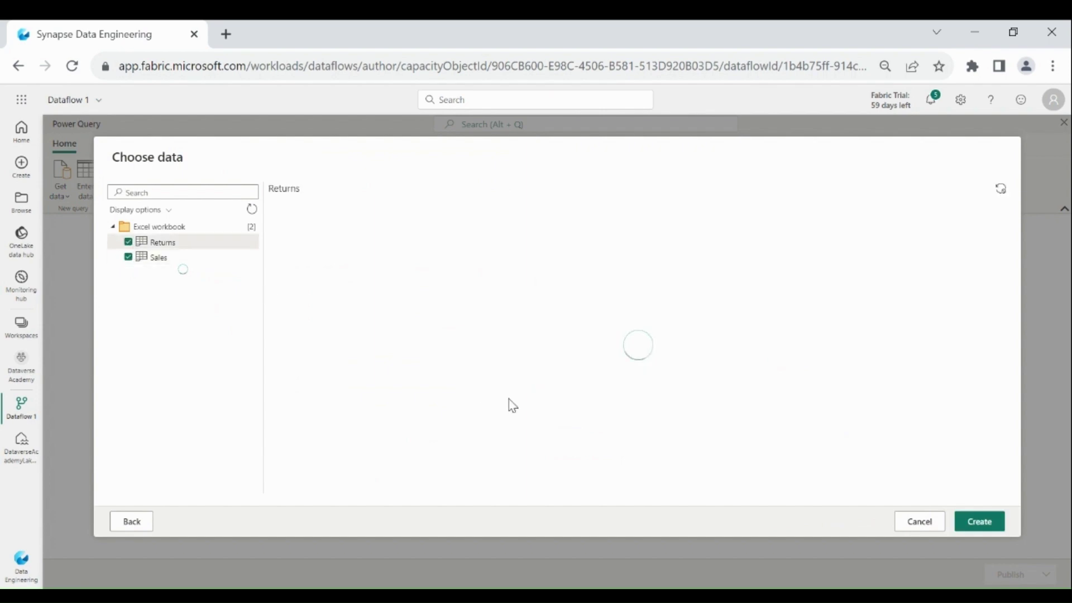
click(977, 524)
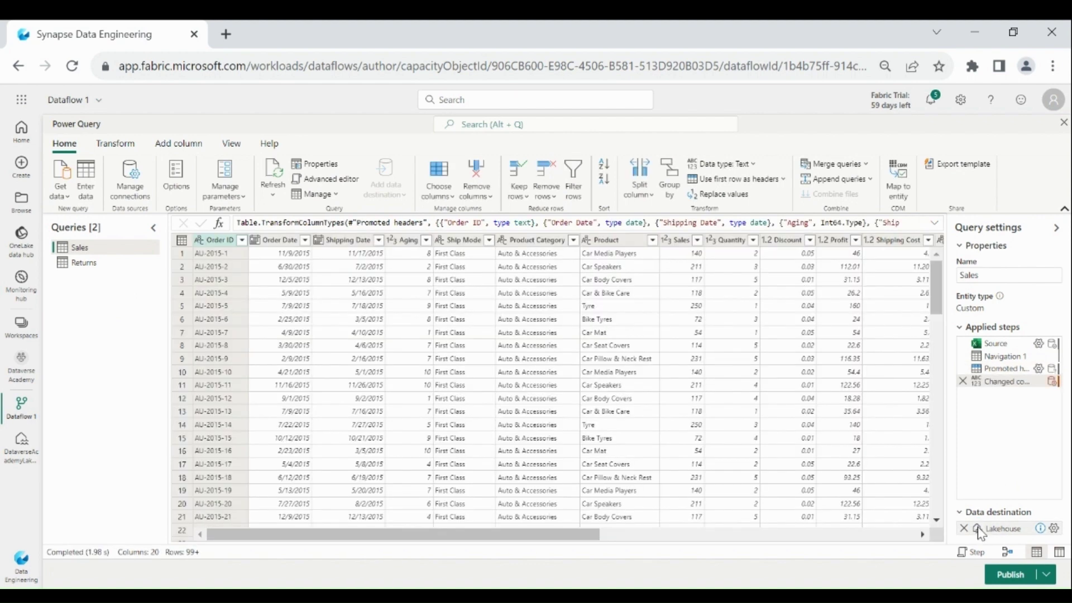
Preview the data of the Returns and Sales queries, including the further columns of Sales
click(977, 527)
click(82, 263)
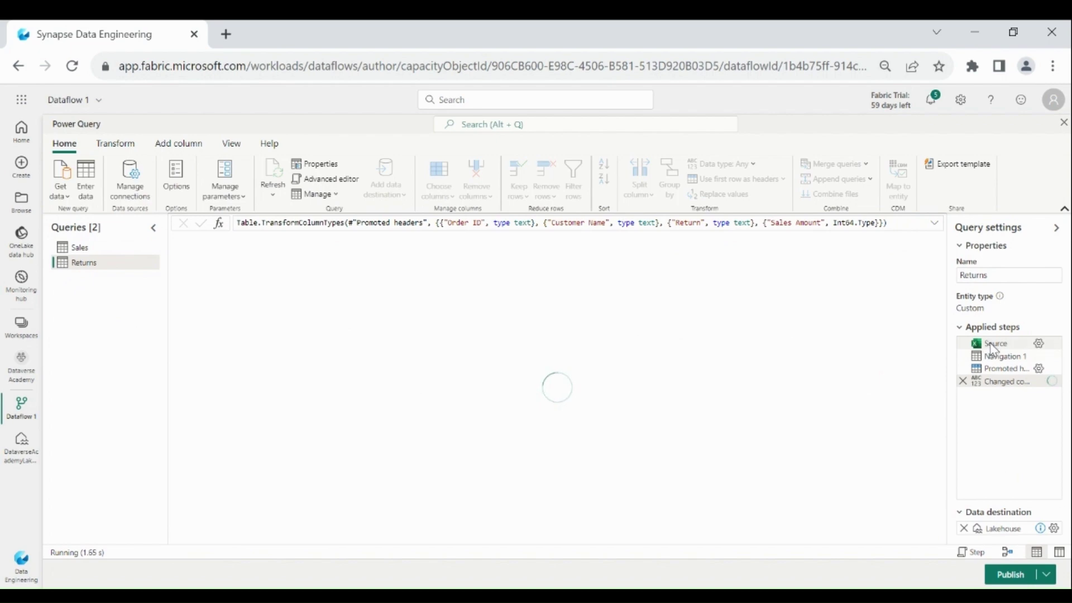
click(79, 247)
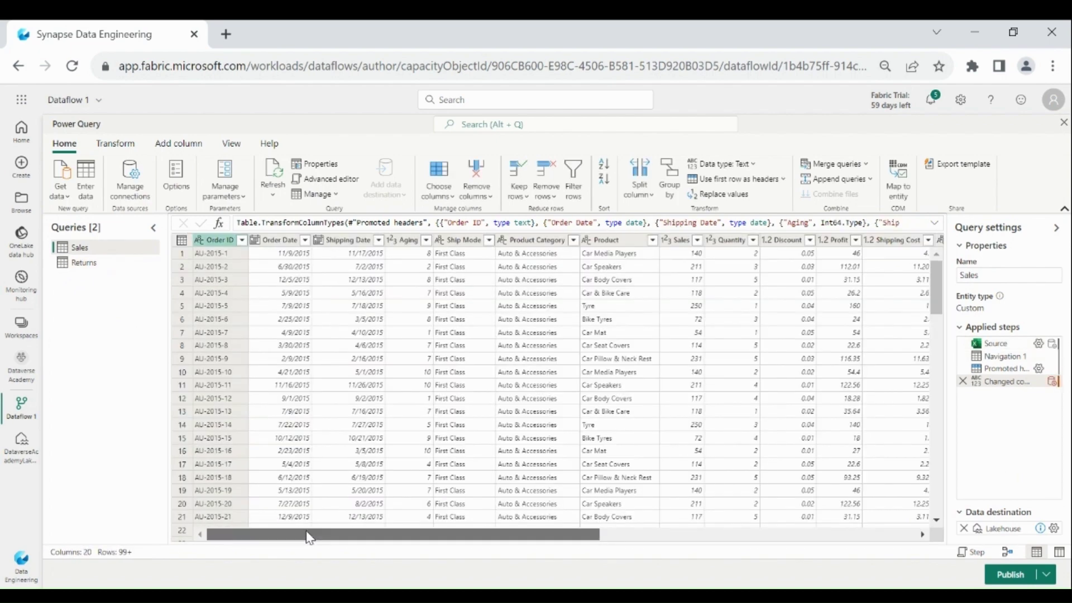
drag(319, 536, 580, 535)
click(84, 262)
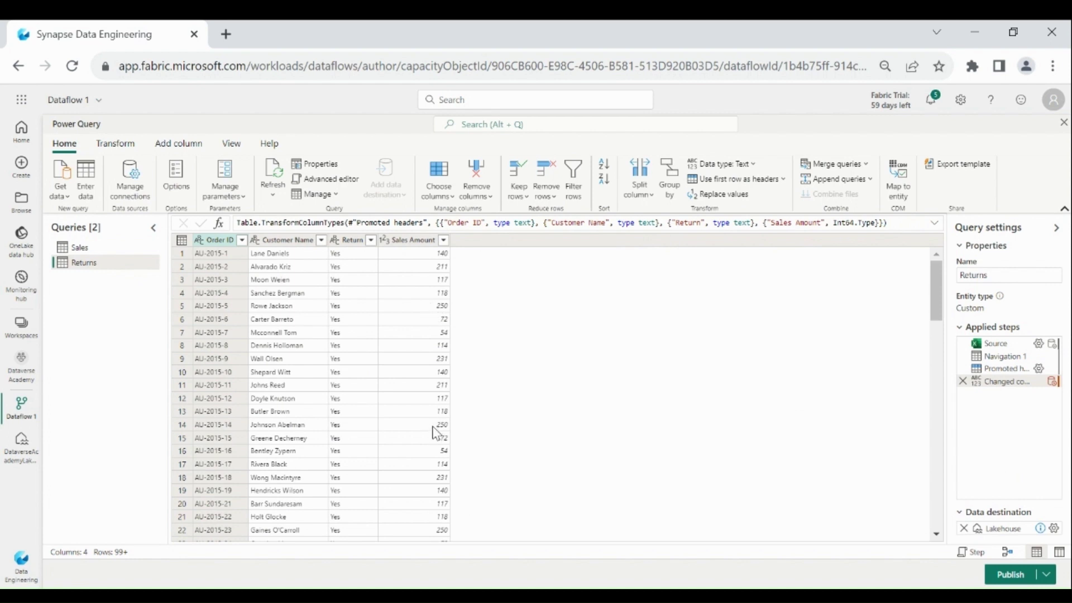
Examine the column and row reduction options for the Sales query and the split options for its Order ID column
click(438, 187)
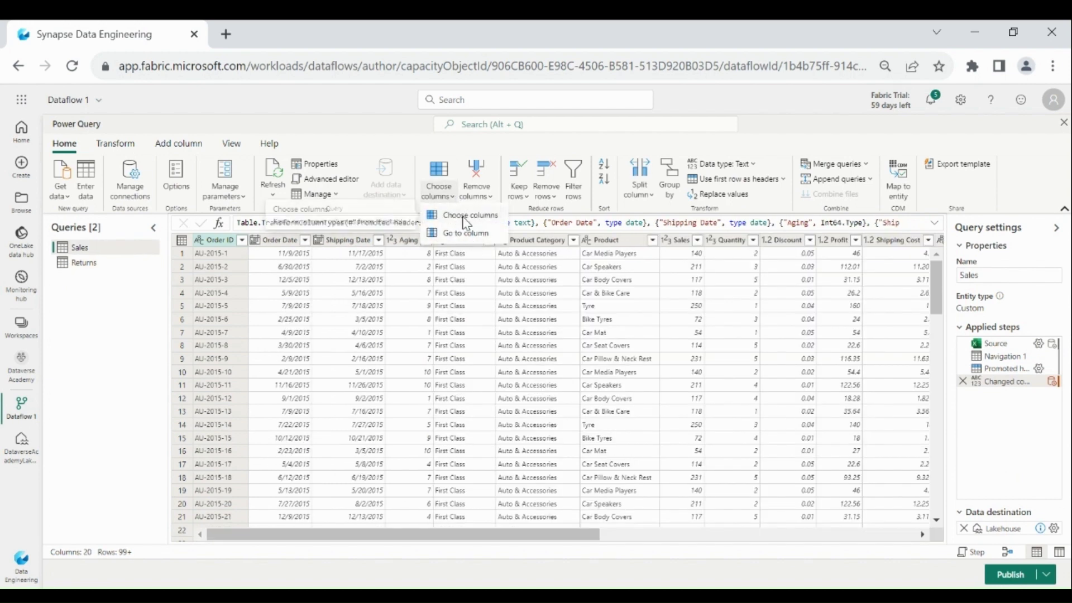
click(490, 196)
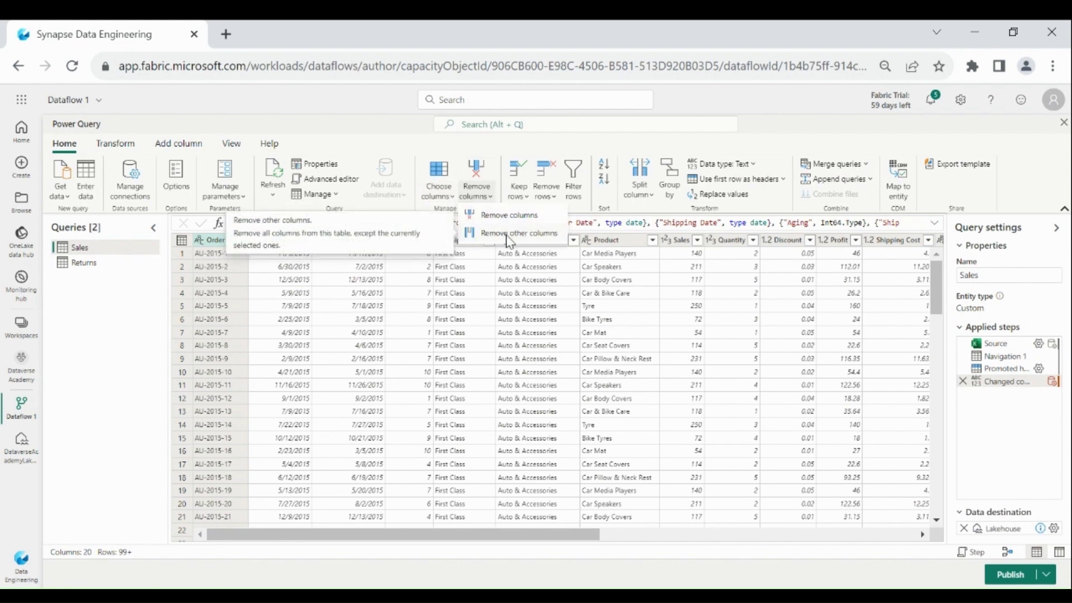
click(519, 253)
click(518, 187)
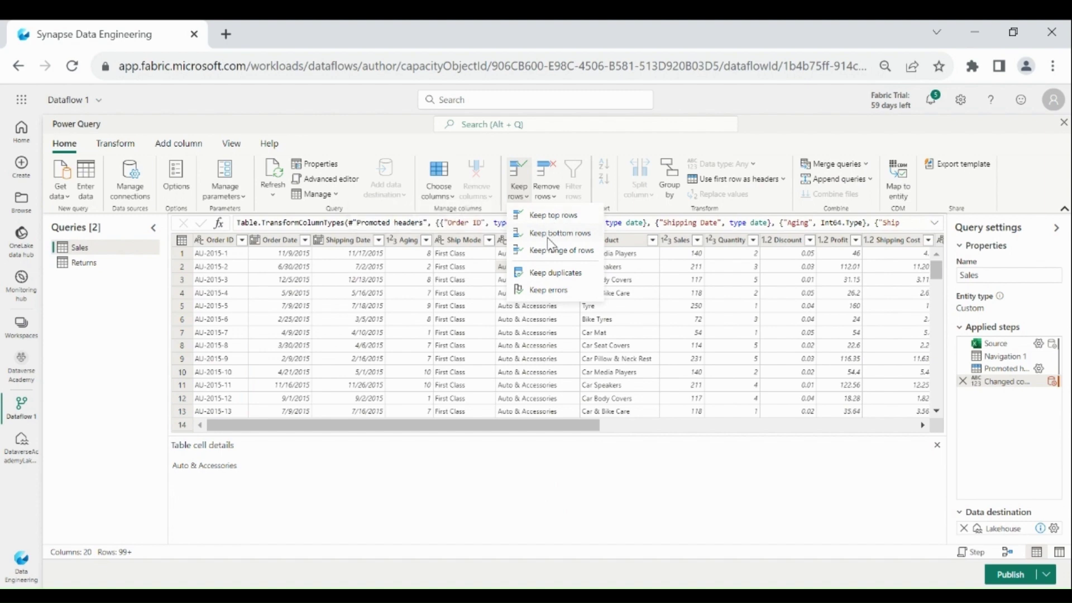
click(553, 195)
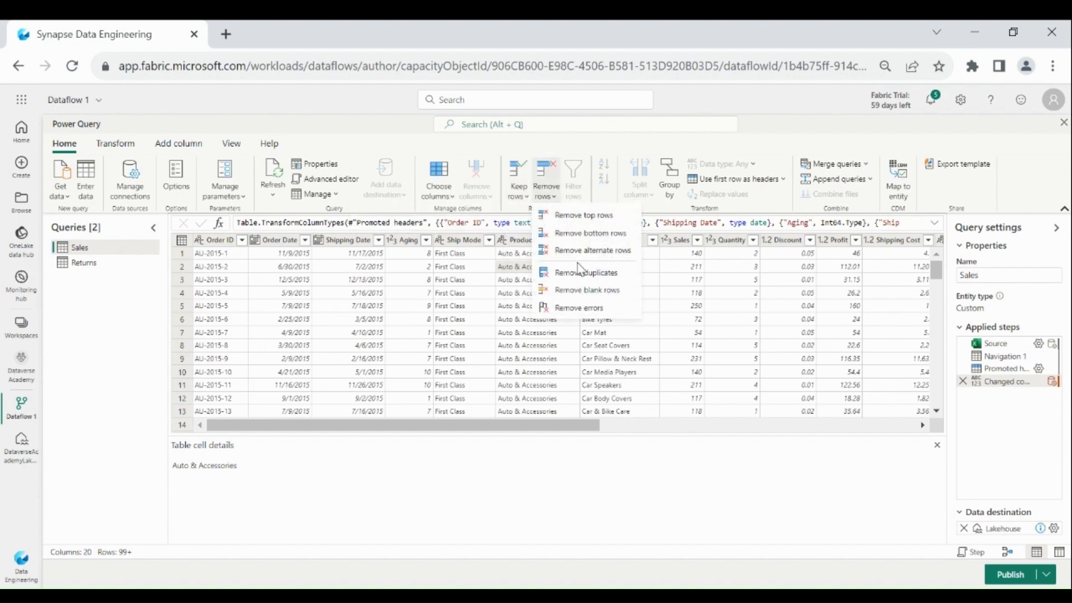
click(582, 317)
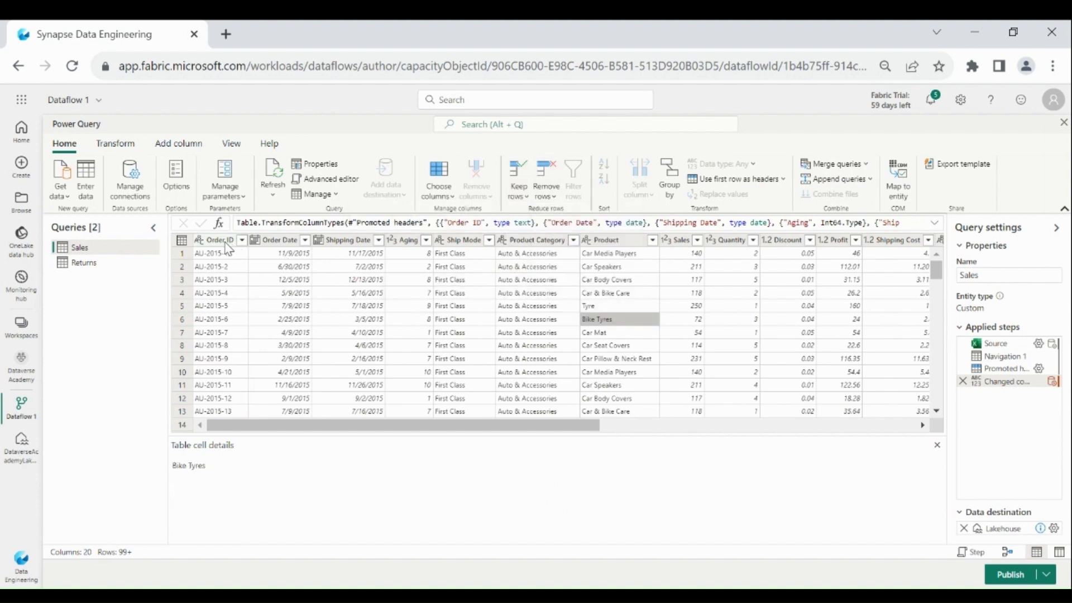
click(225, 241)
right_click(226, 244)
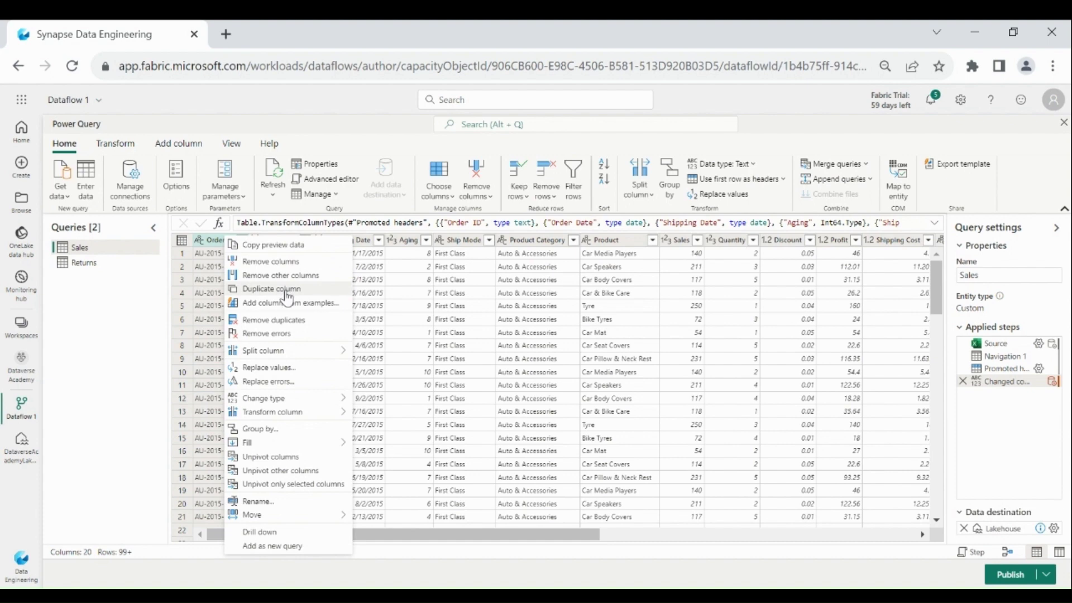
mouse_move(293, 357)
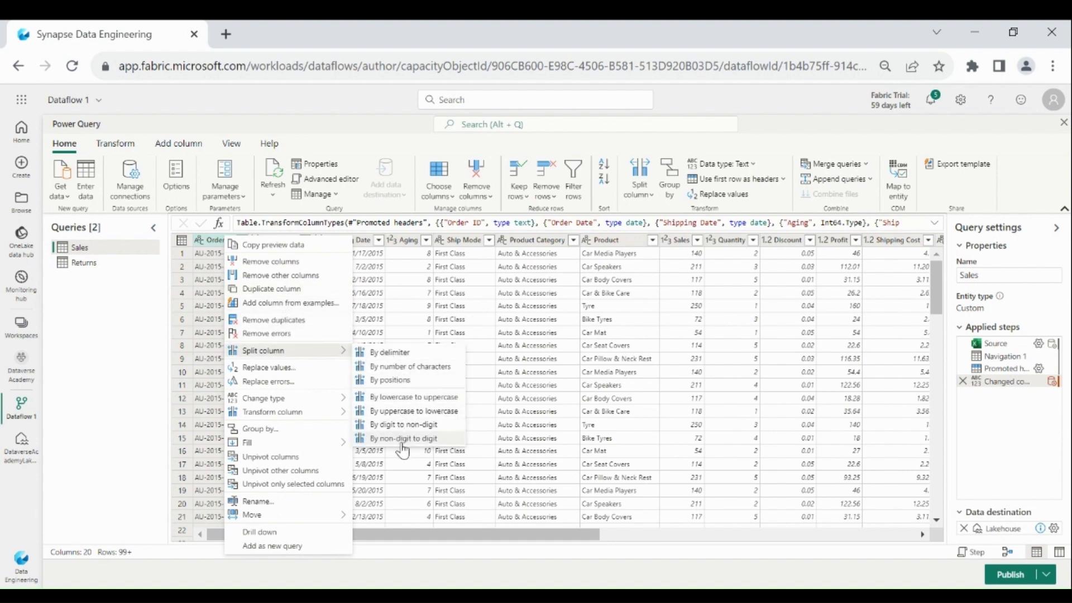
Examine the data type and move options for the Order ID column of the Sales query
mouse_move(305, 398)
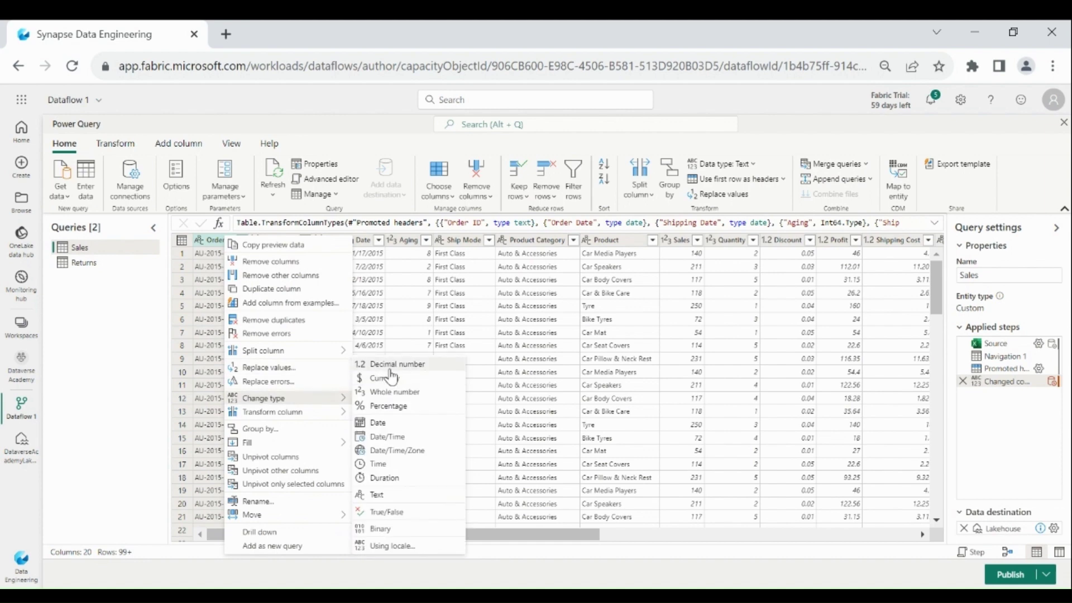
mouse_move(402, 413)
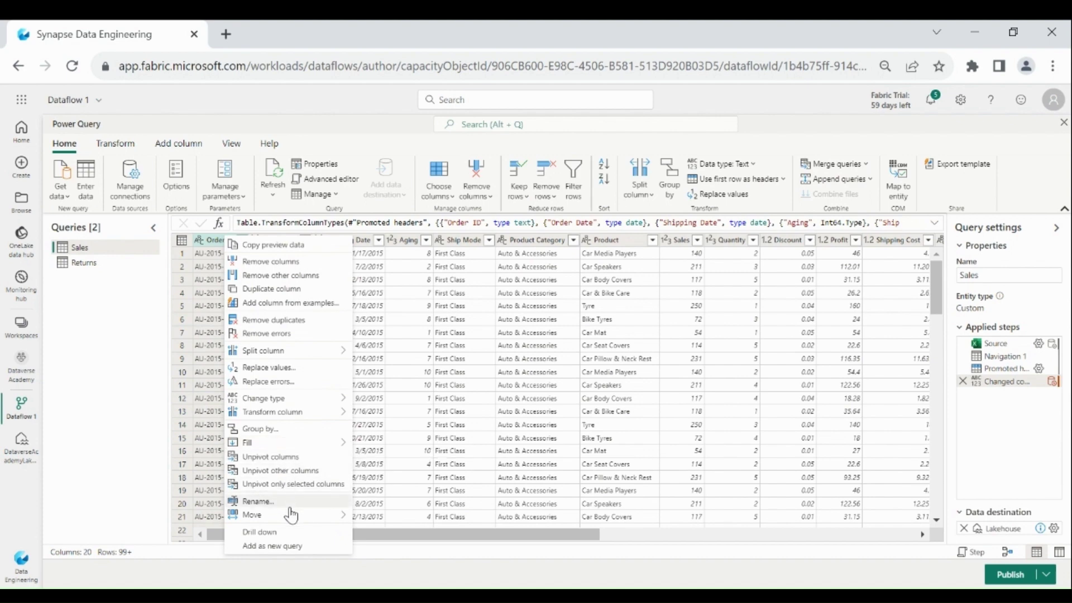
mouse_move(286, 514)
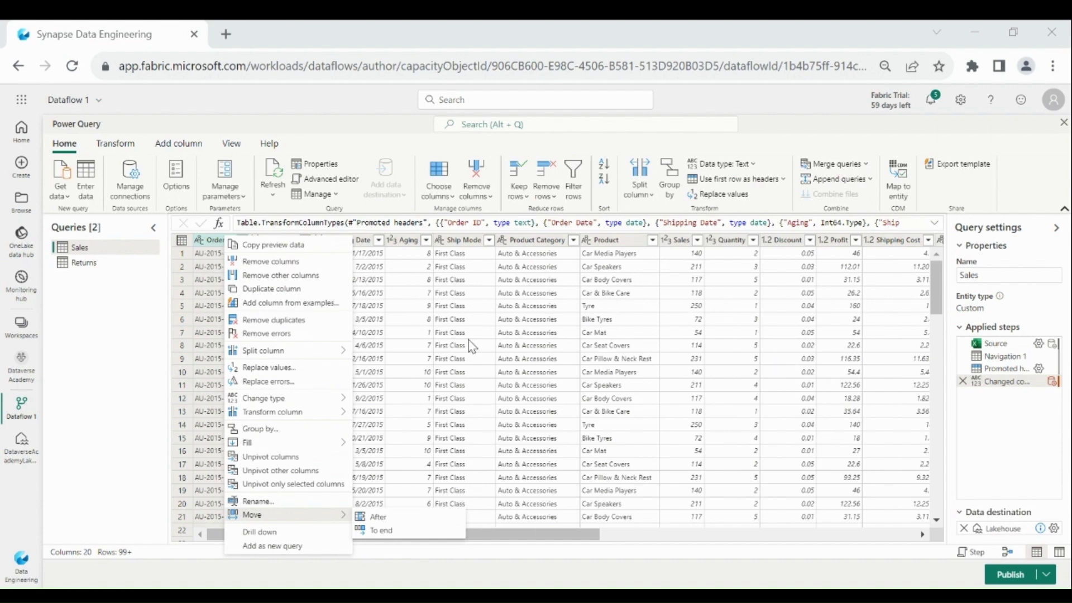
click(83, 254)
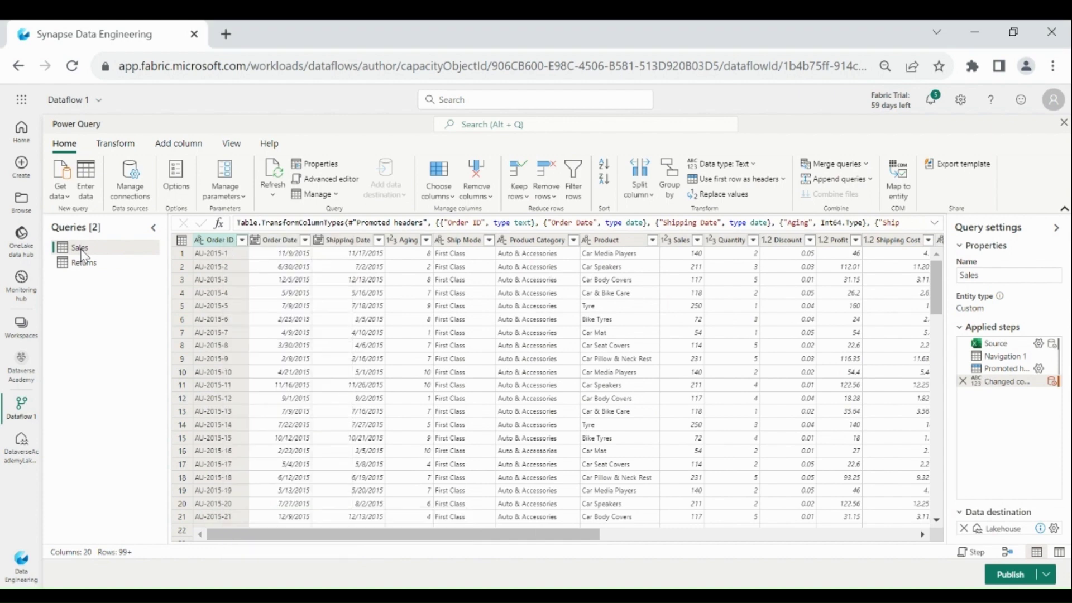
Review the full M code of the Sales query in the Advanced editor and close it without changes
click(350, 185)
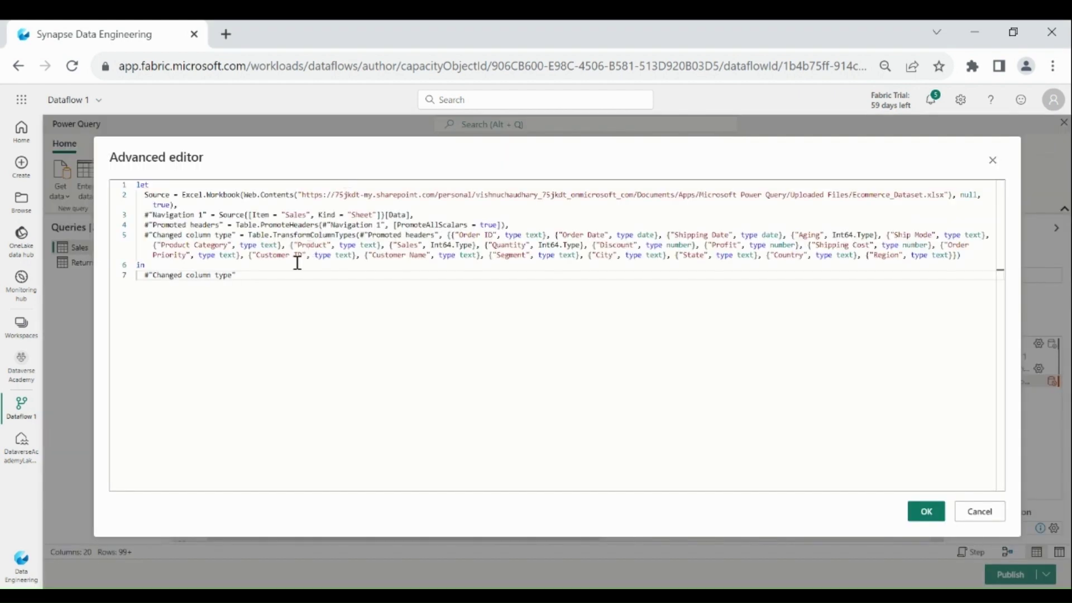
drag(289, 270, 128, 186)
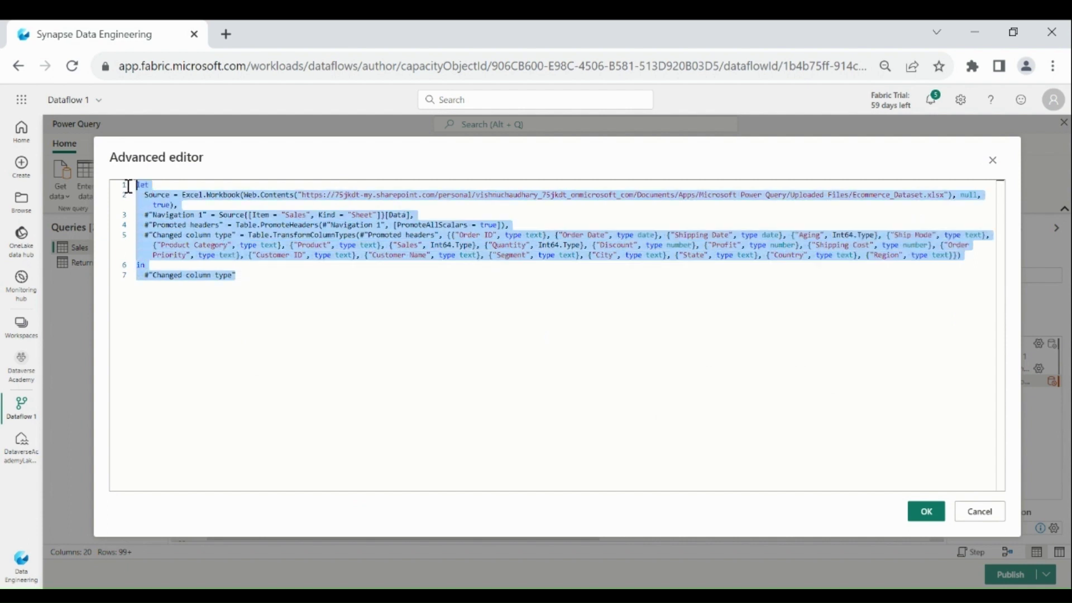
click(261, 247)
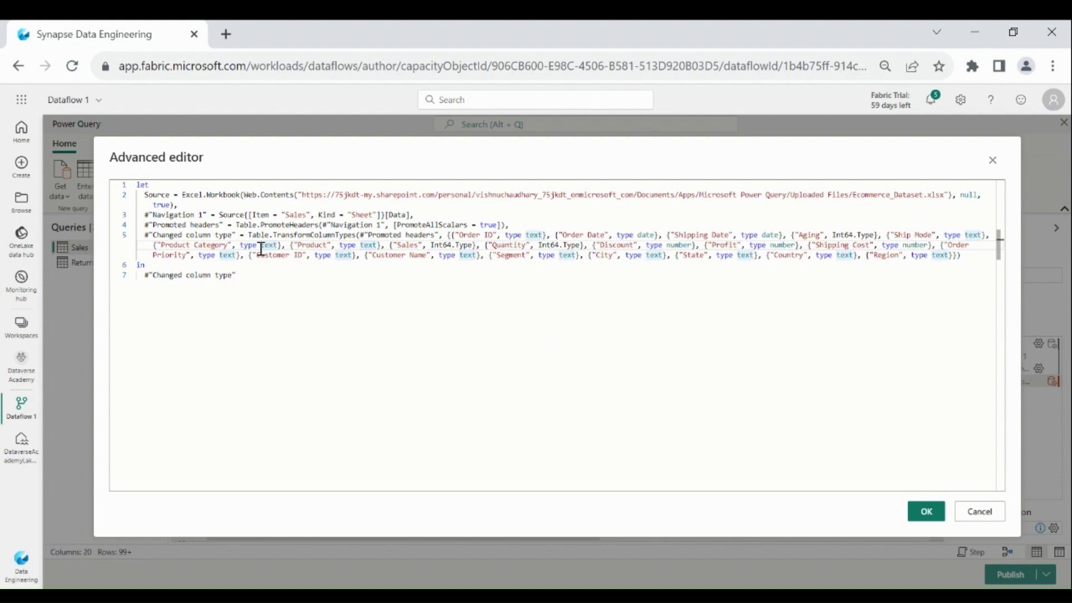
click(926, 512)
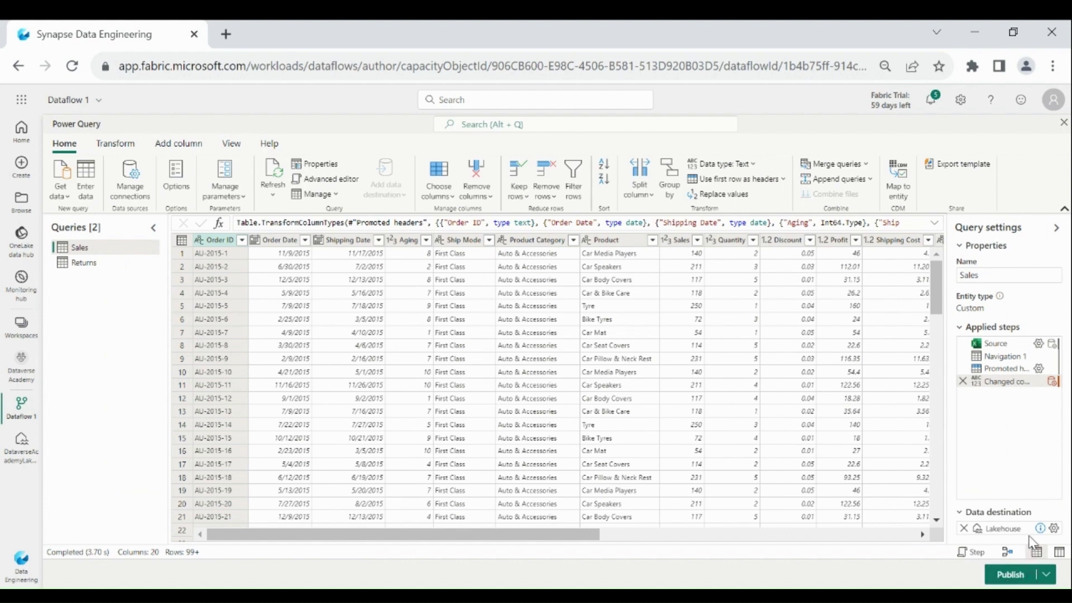
Check the details of the lakehouse data destination assigned to the Sales query
click(966, 515)
click(968, 524)
mouse_move(1059, 534)
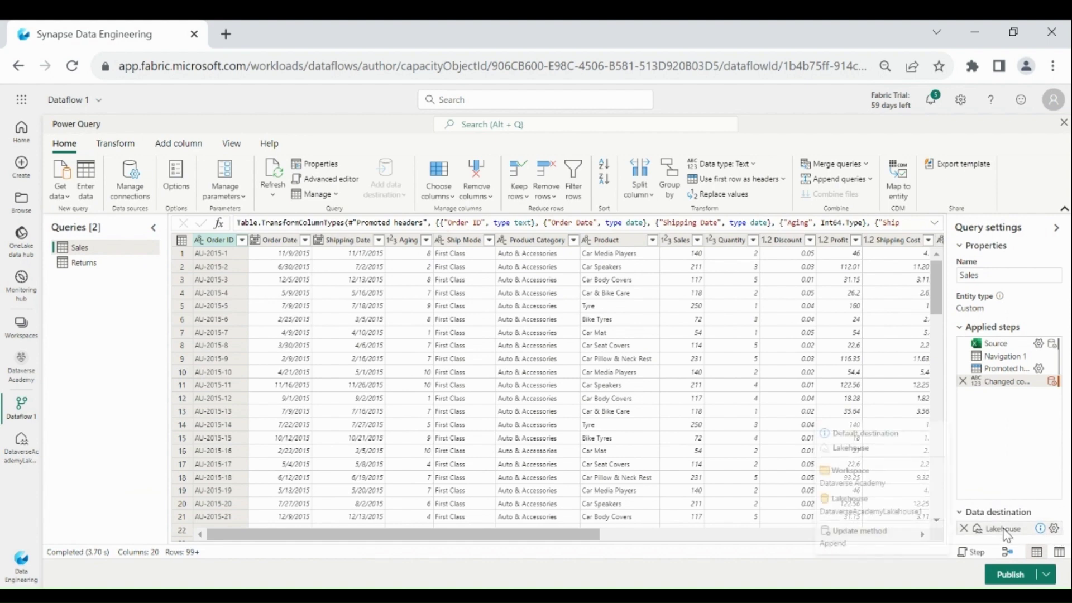
mouse_move(981, 528)
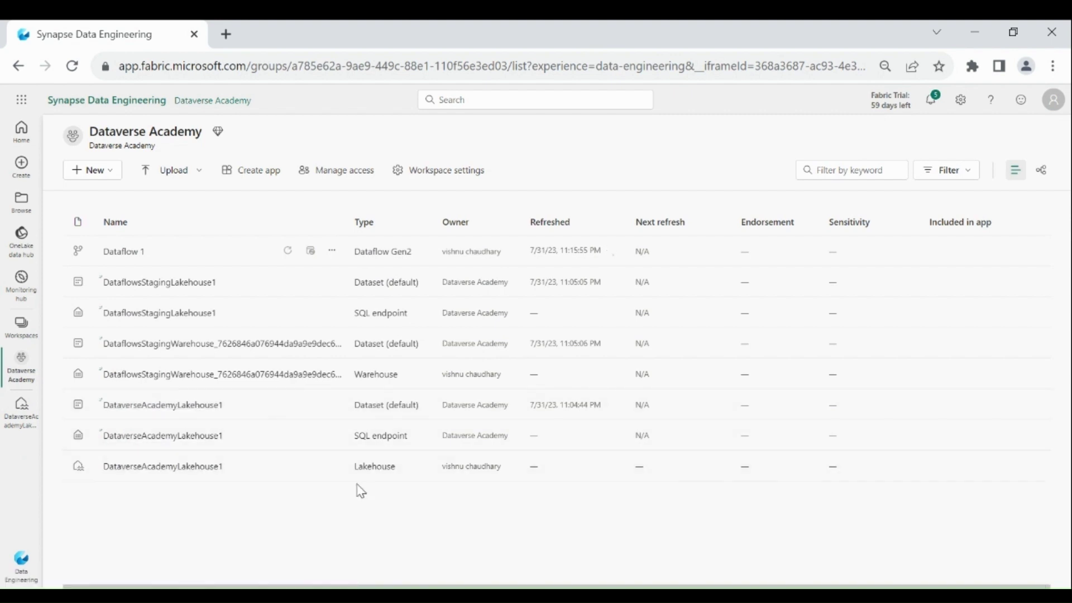
Examine the Lakehouse, SQL endpoint and default dataset items of DataverseAcademyLakehouse1 in the Dataverse Academy workspace
drag(354, 466, 400, 475)
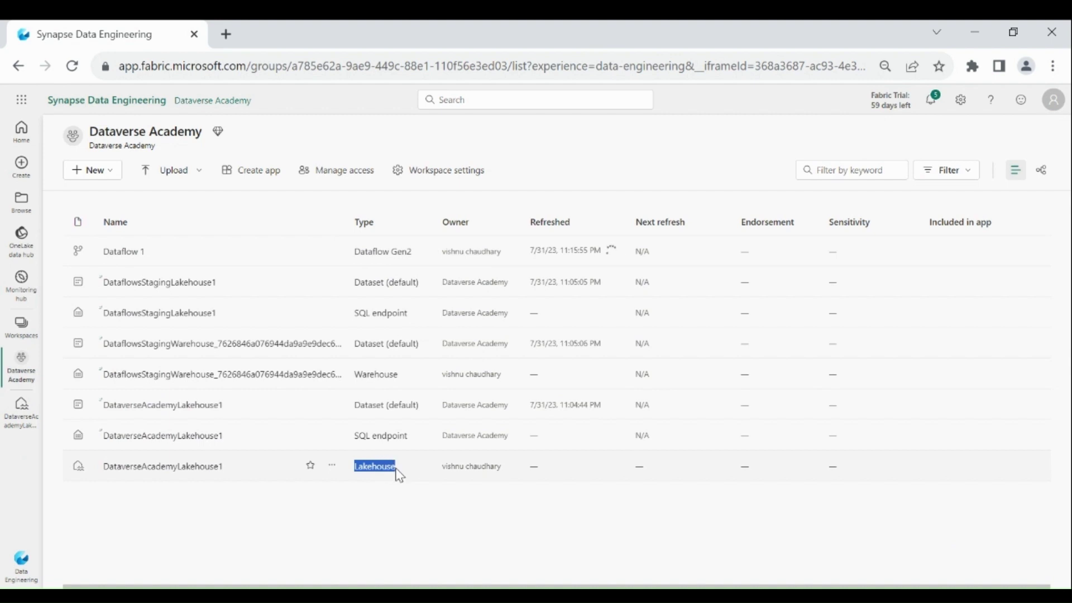
click(357, 443)
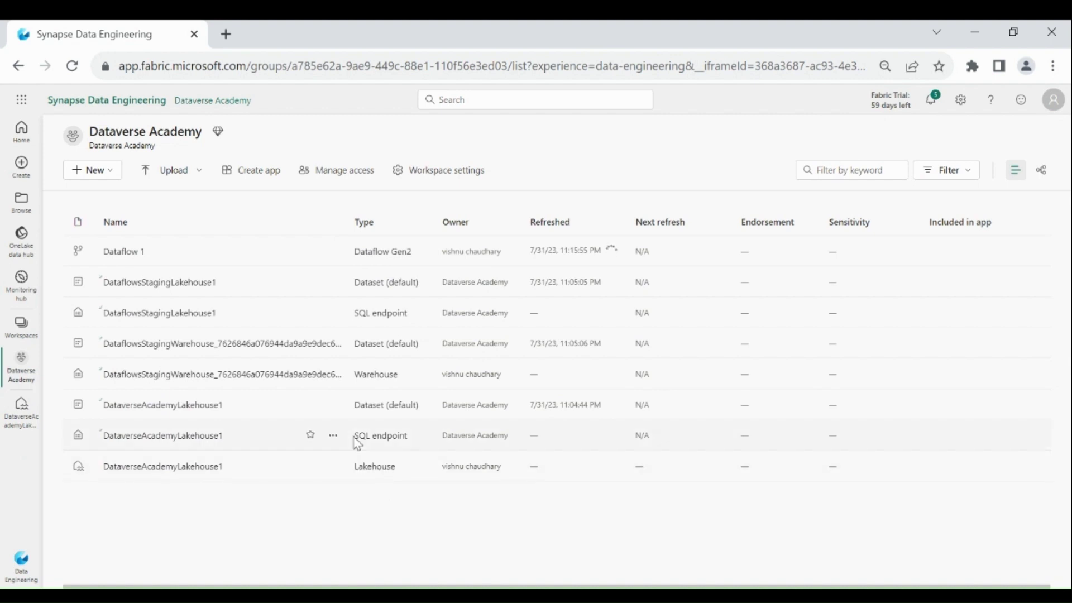
drag(357, 444, 407, 440)
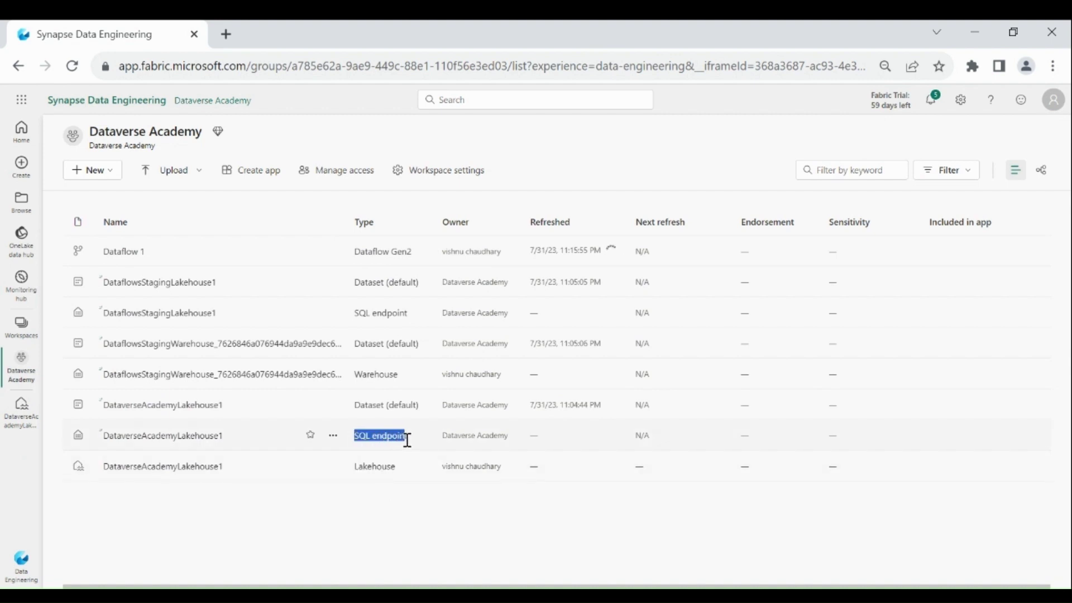
click(333, 527)
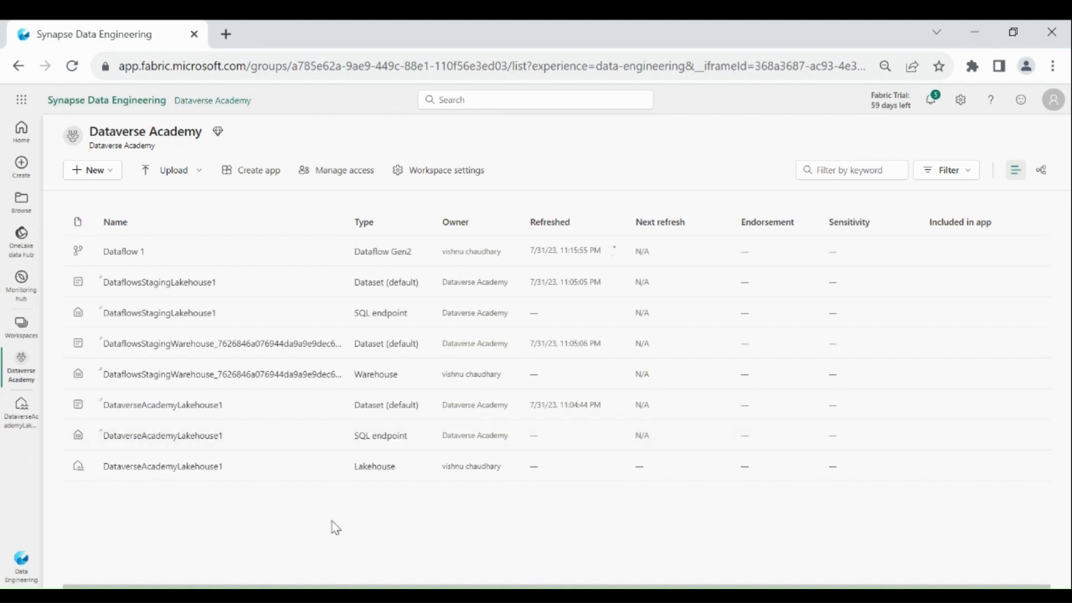
drag(358, 405, 423, 413)
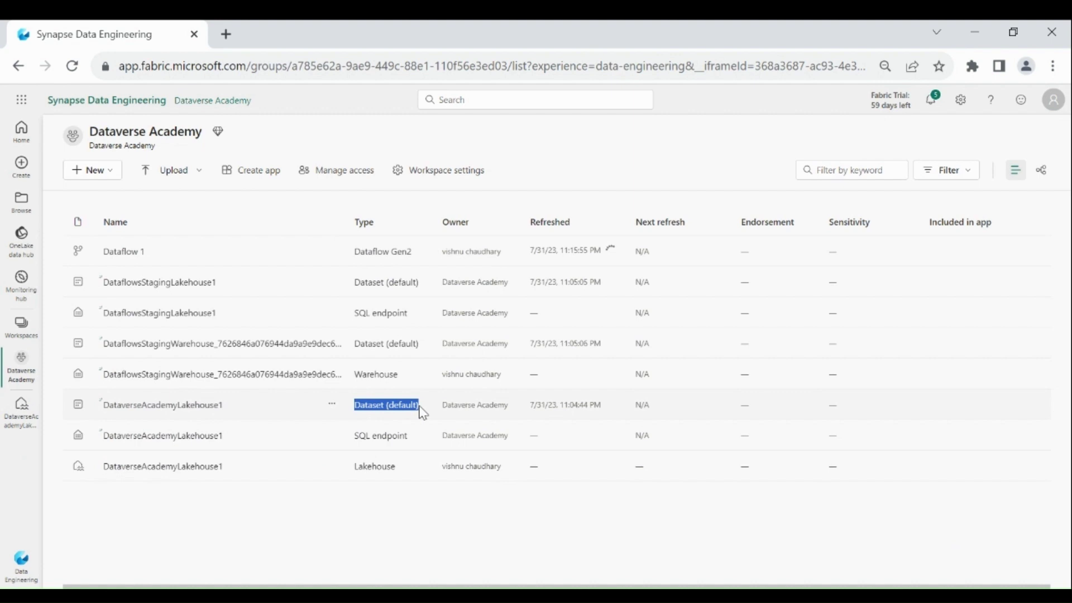
click(339, 498)
drag(355, 467, 400, 475)
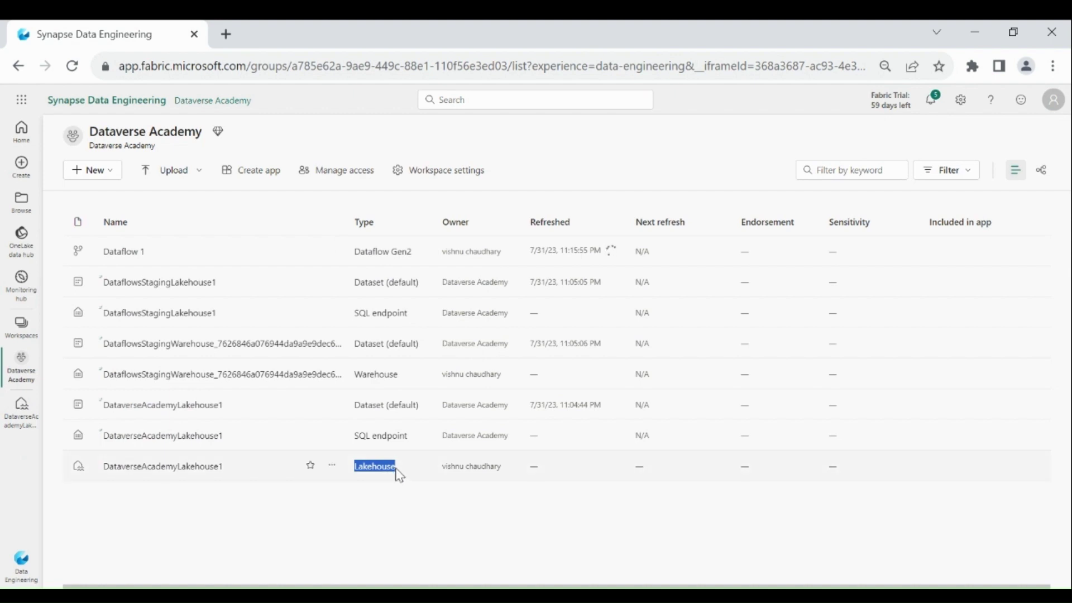
click(357, 444)
drag(355, 438, 407, 441)
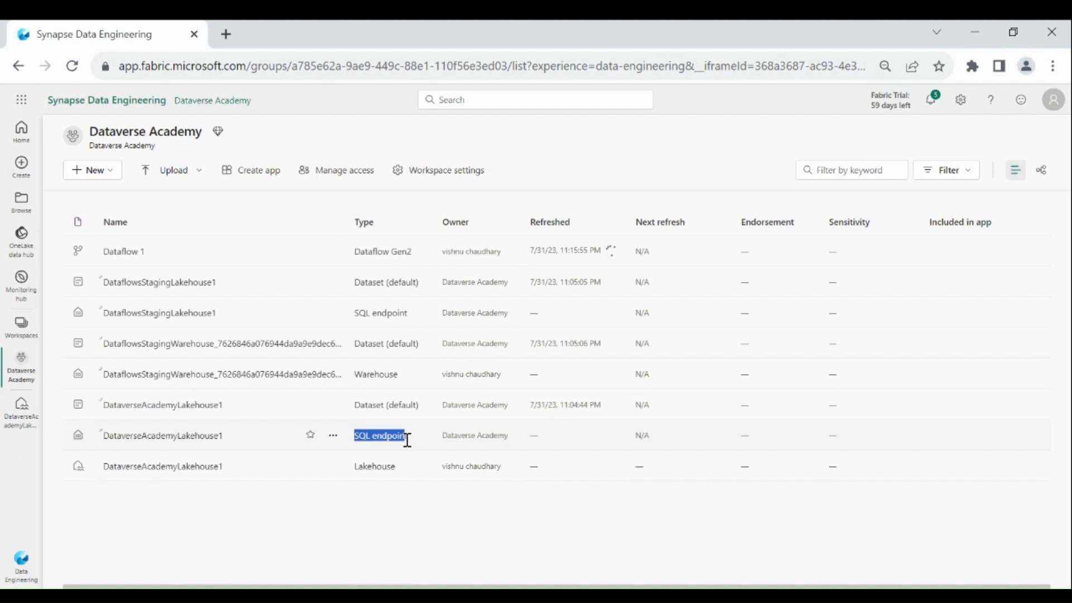
click(357, 444)
drag(355, 439, 407, 440)
click(332, 522)
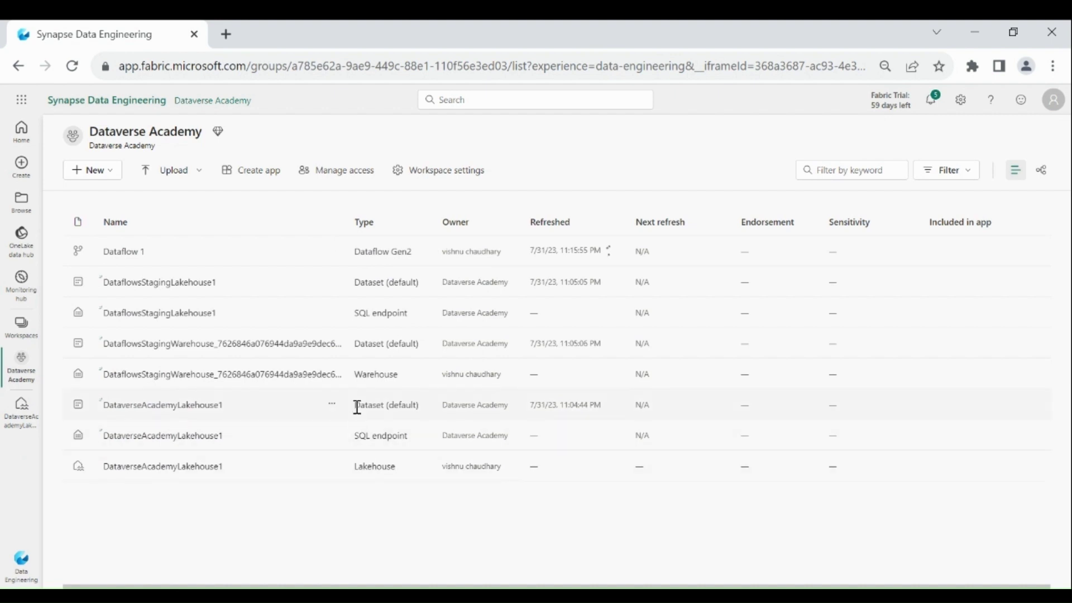
drag(357, 407, 422, 413)
click(342, 503)
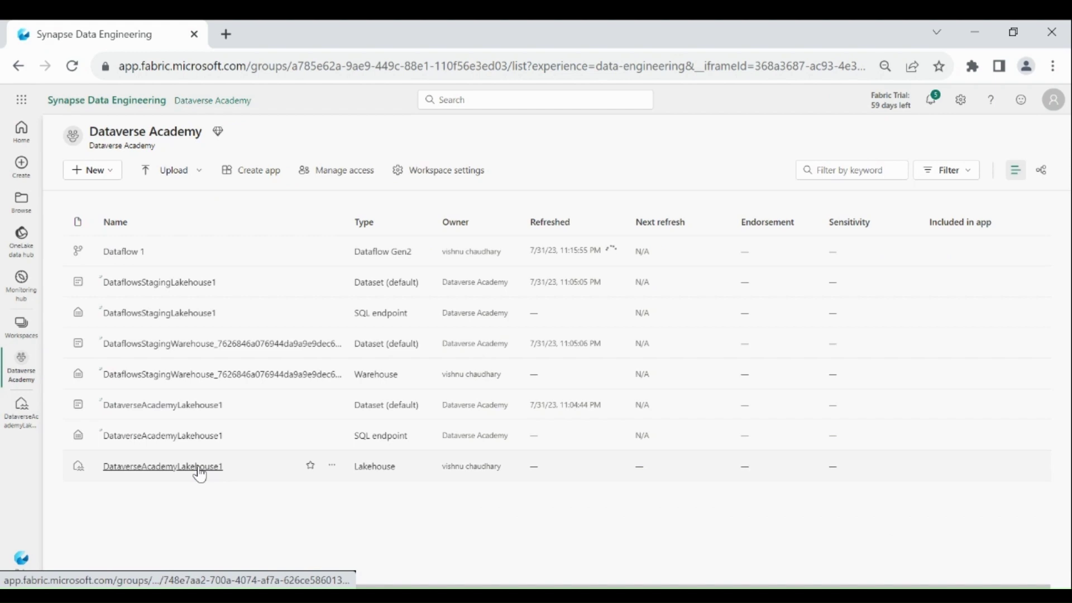
Open the DataverseAcademyLakehouse1 lakehouse, switch it to its SQL endpoint and look over the query and model views
click(199, 471)
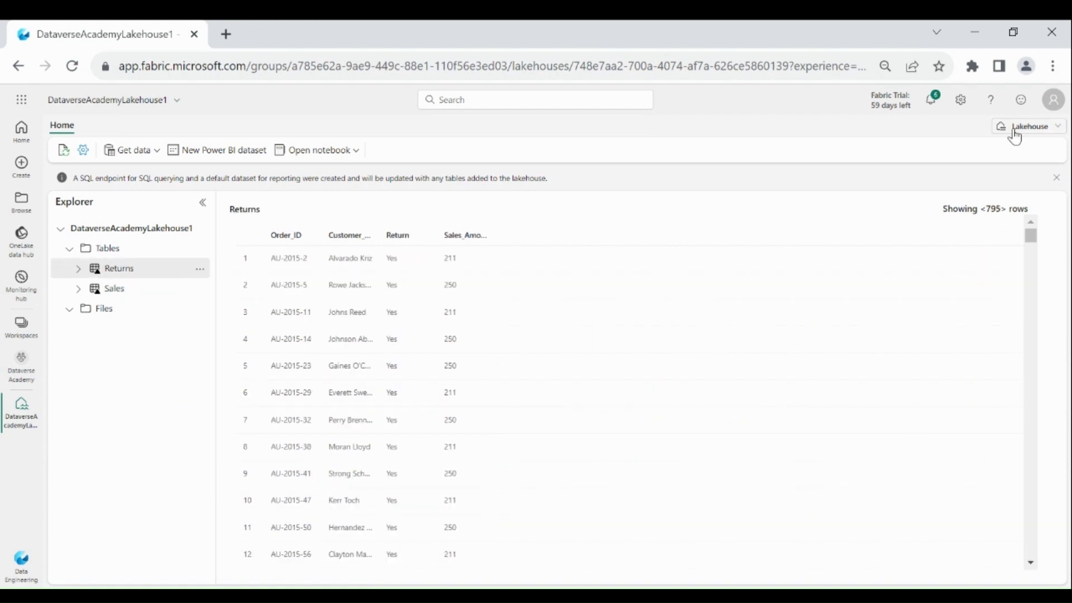
click(1014, 136)
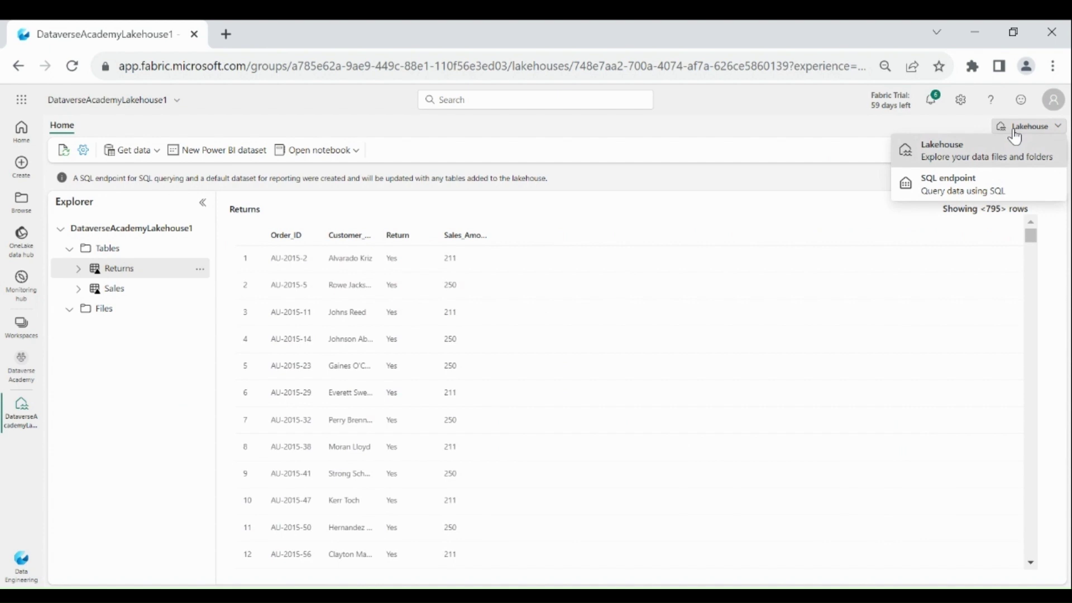
click(977, 183)
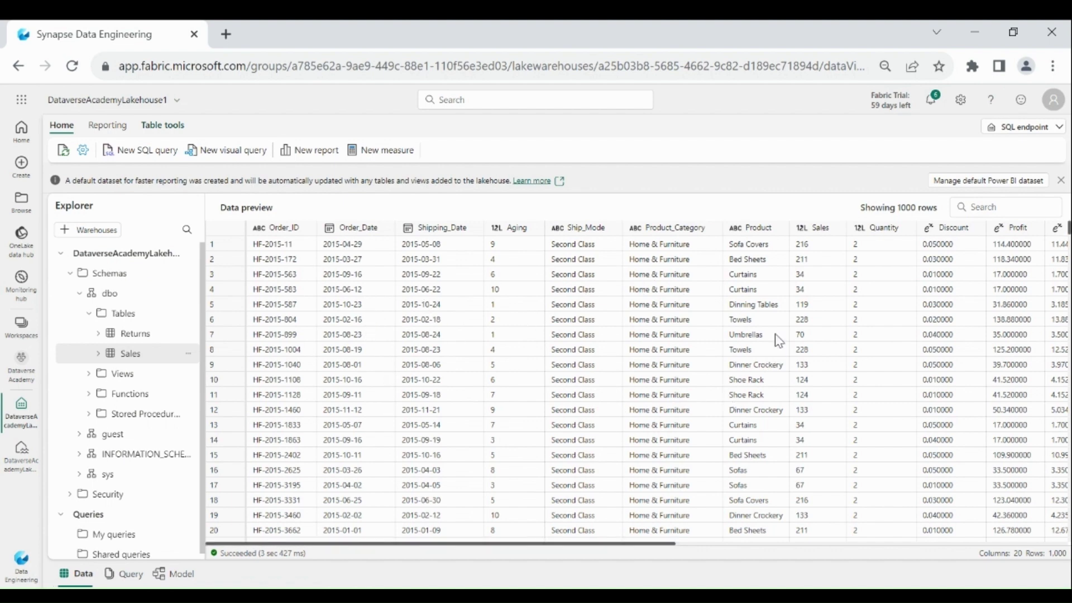
click(134, 571)
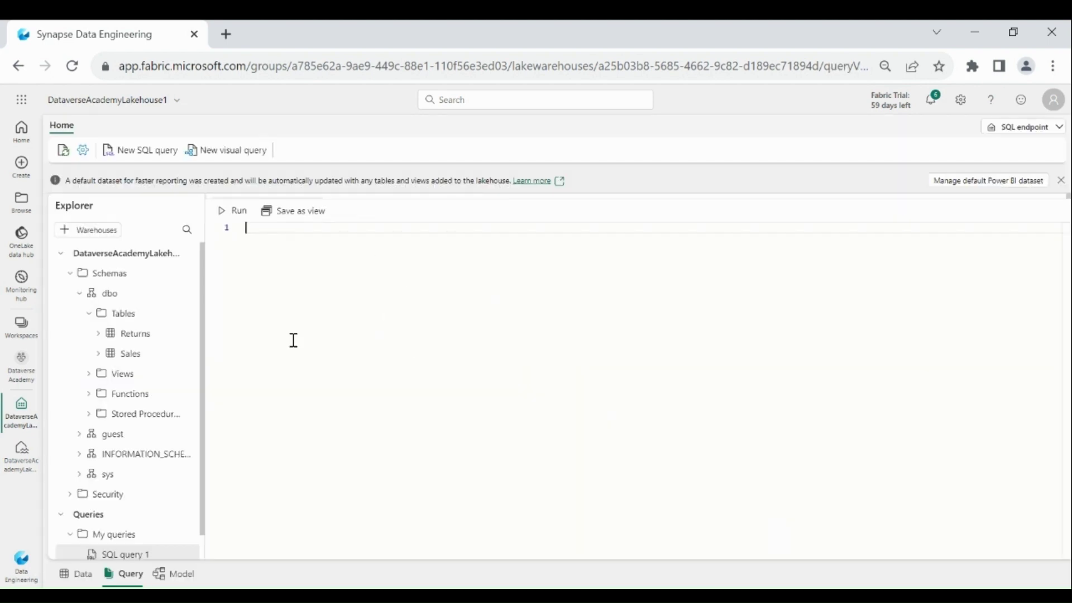
click(182, 578)
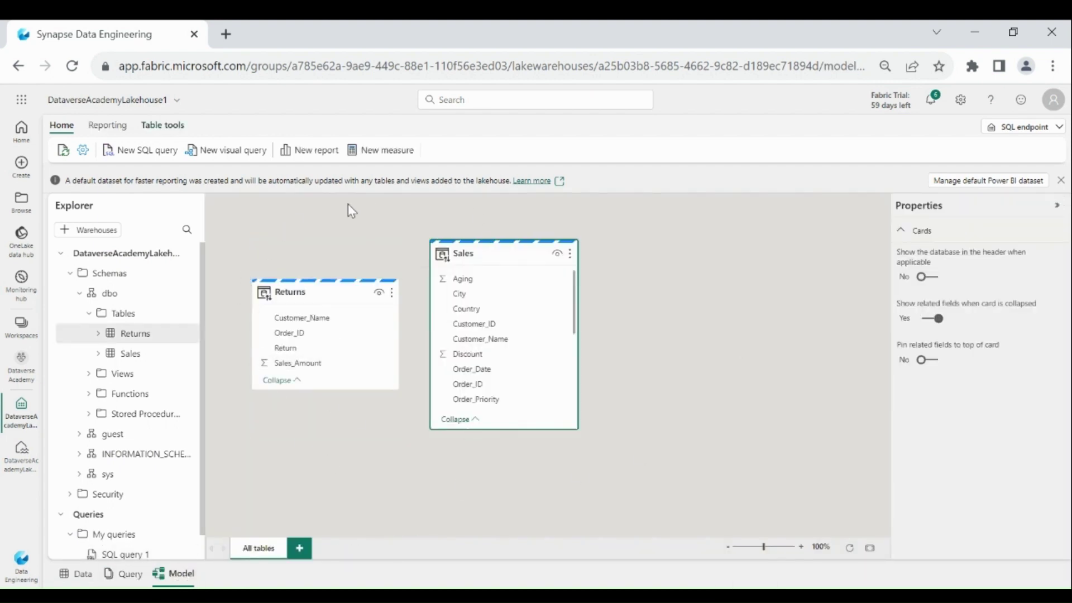
Write the SQL query "select *from dbo.Sales" in a query editor and run it
click(124, 574)
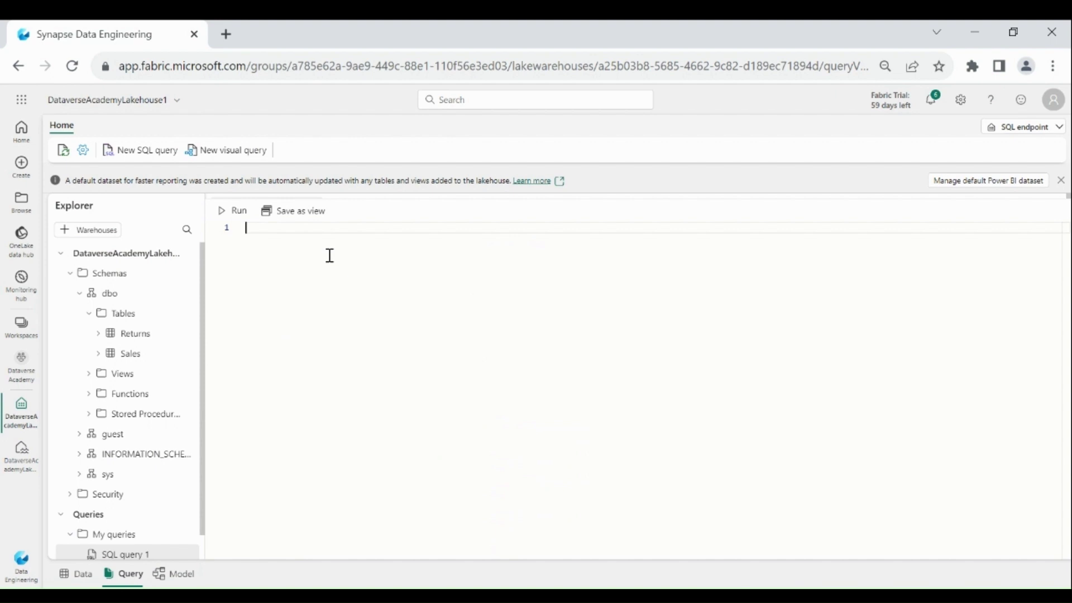
text(select *from dbo.sales)
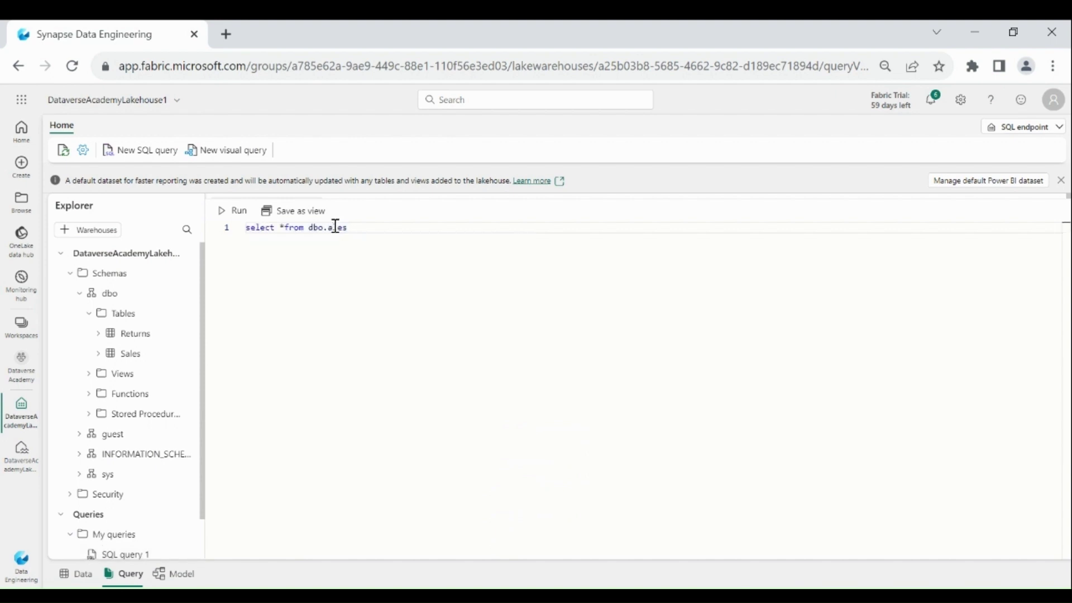
key(Delete)
text(Sales)
click(235, 215)
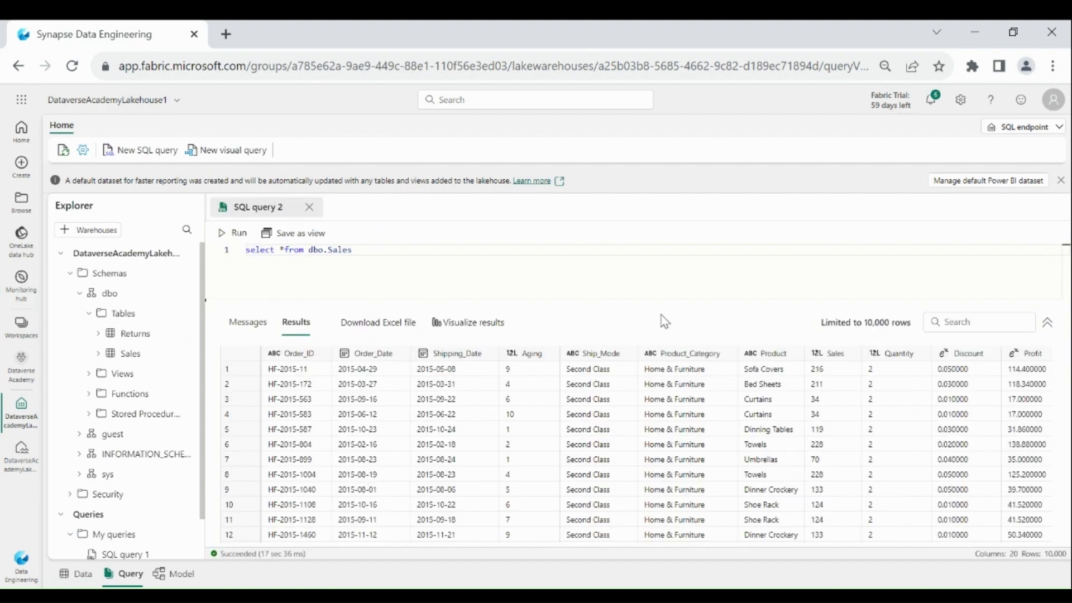
Complete a second statement, "select *from dbo.Returns;", below the Sales statement and run only that one
text(d)
text(bo)
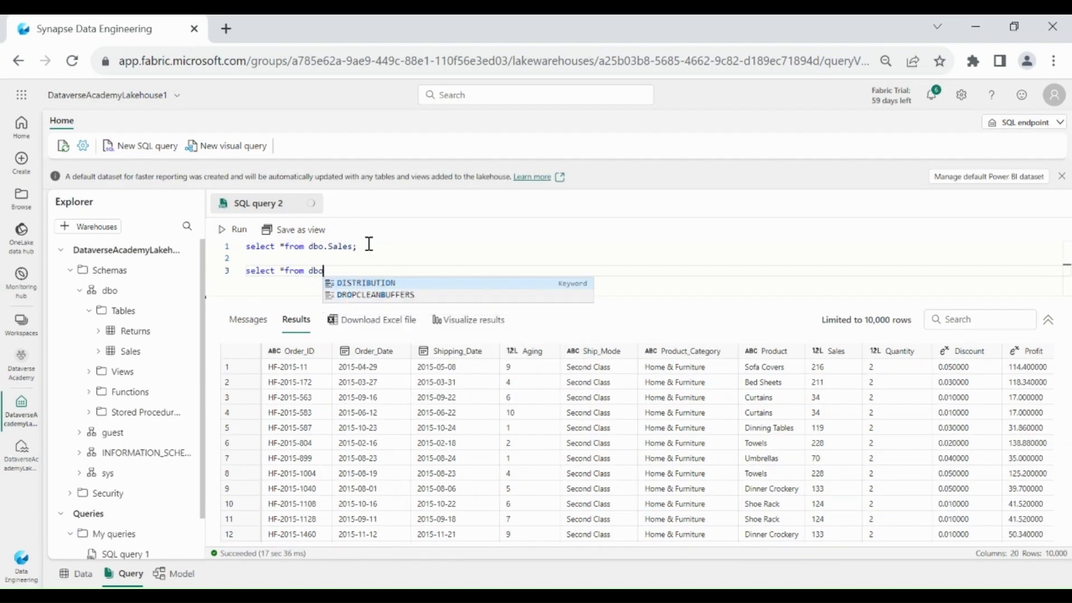
text(.Returns;)
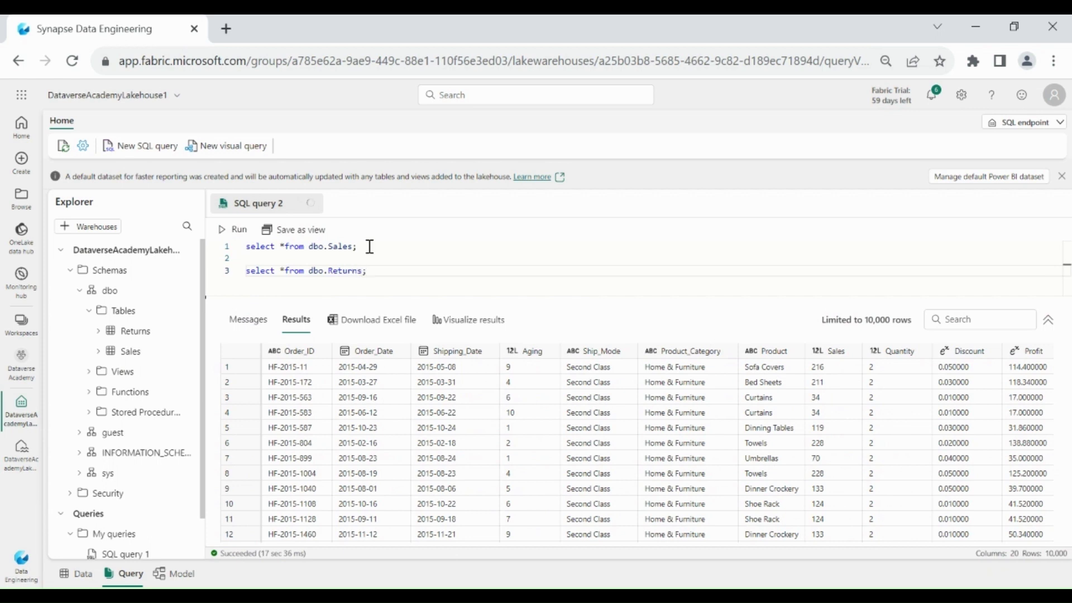
drag(377, 270, 241, 270)
click(238, 228)
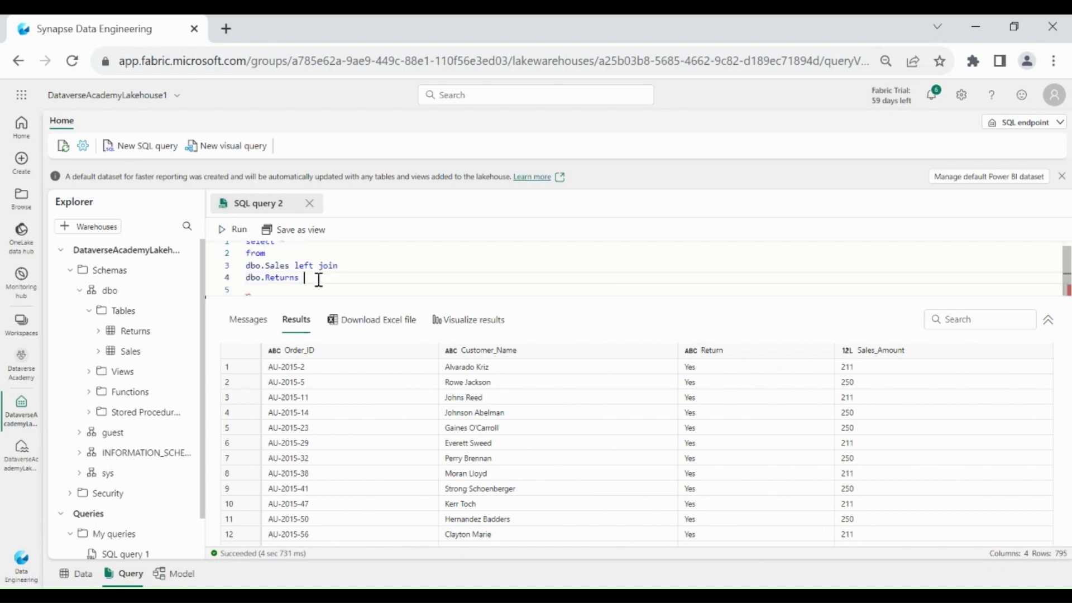
Add ON to the left join of dbo.Sales and dbo.Returns, and give the tables the aliases S and R
text(ON)
key(Return)
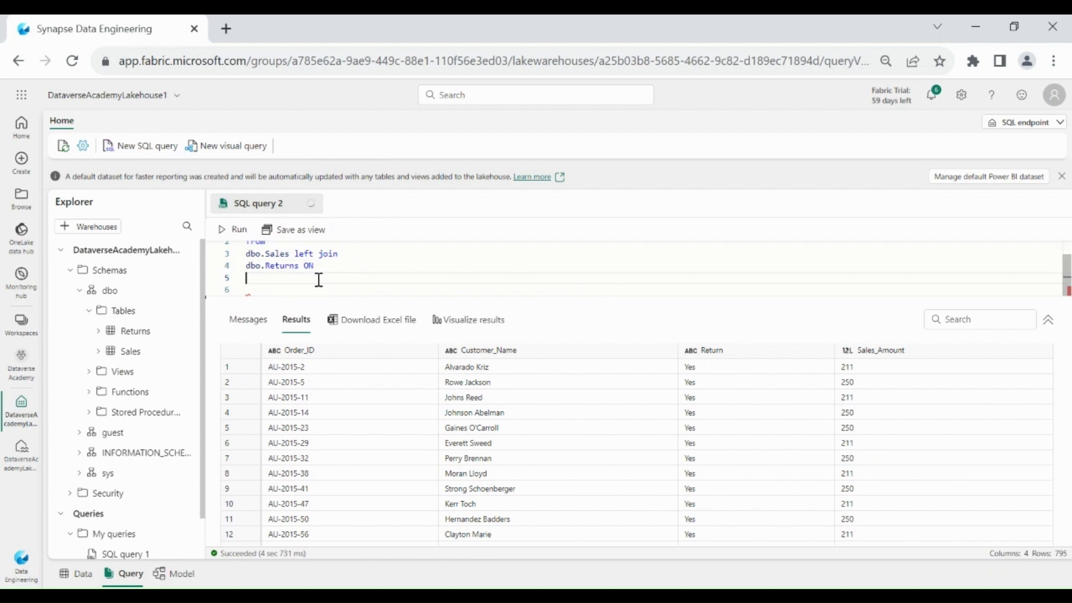
click(296, 253)
text(S)
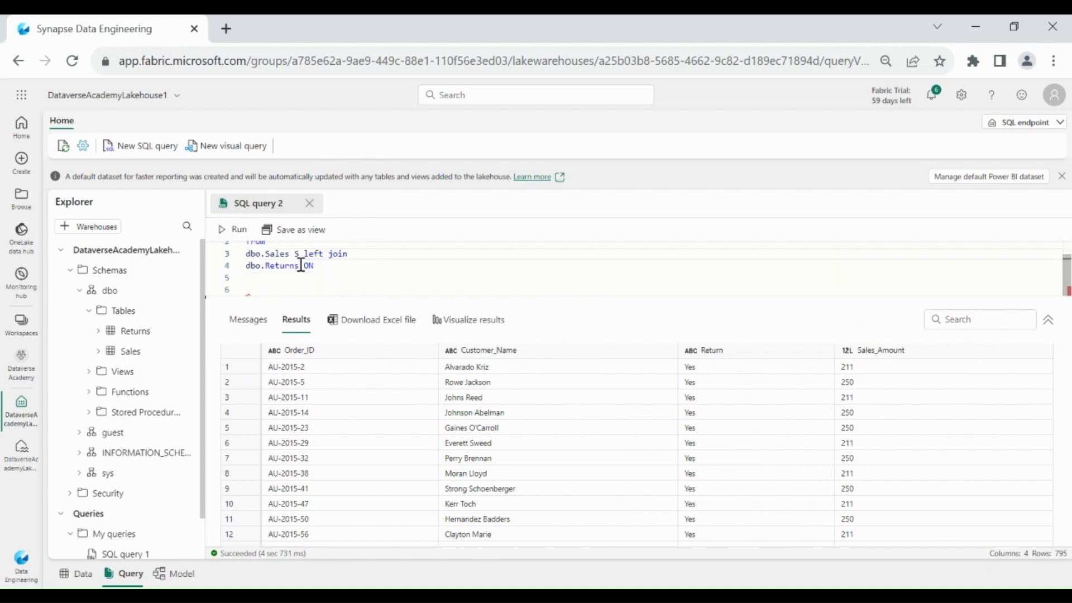
click(305, 266)
text(R)
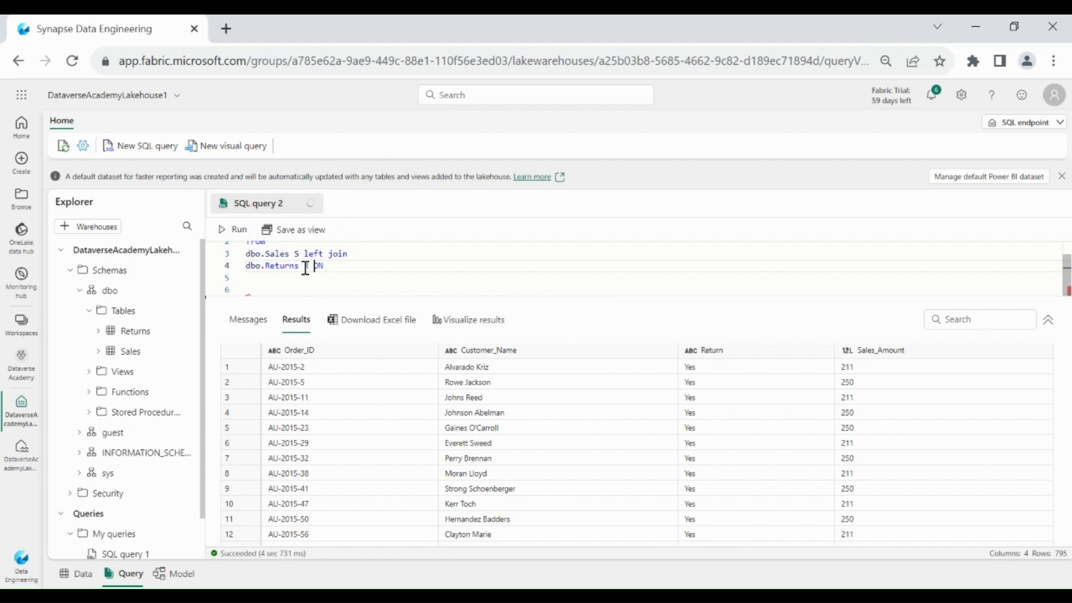
Enter the join condition S.Order_ID=R.Order_ID below the ON keyword
click(299, 285)
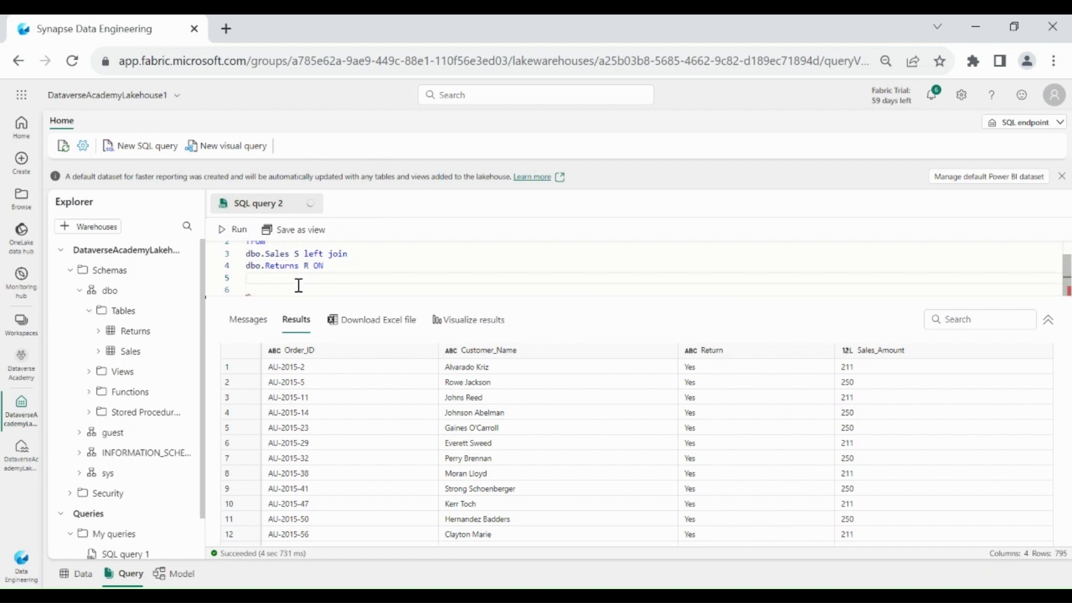
text(S.ord)
key(BackSpace)
key(BackSpace)
key(BackSpace)
text(Order_ID=R.Order_ID)
Replace the asterisk in the select list of the join query with S.* for the Sales columns
key(ctrl+Home)
click(287, 246)
key(BackSpace)
text(S.*)
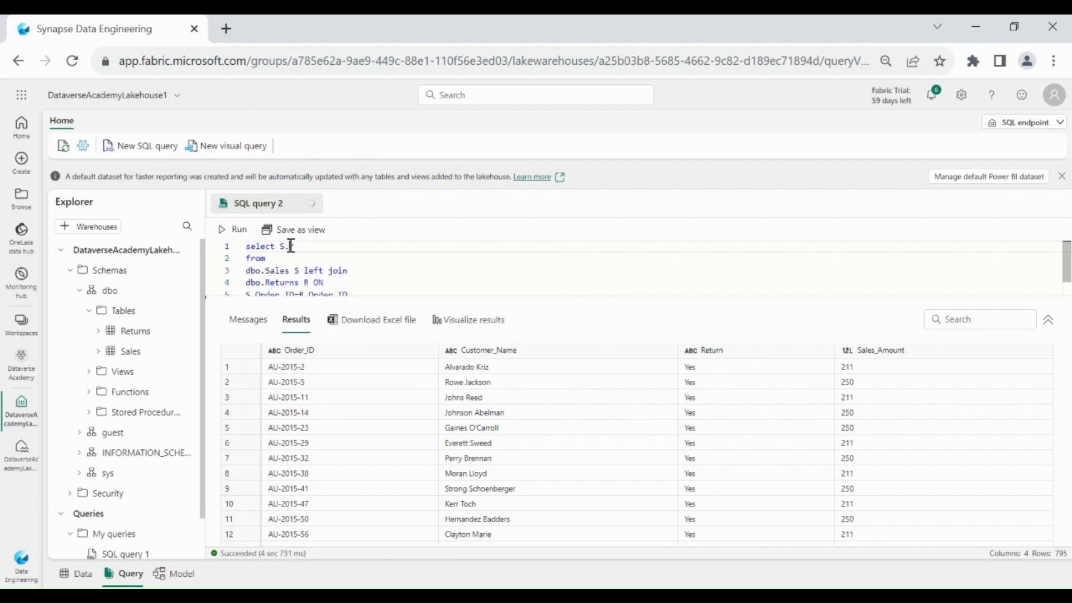
Add R.* to the join query's select list for the Returns columns
text(, R.*)
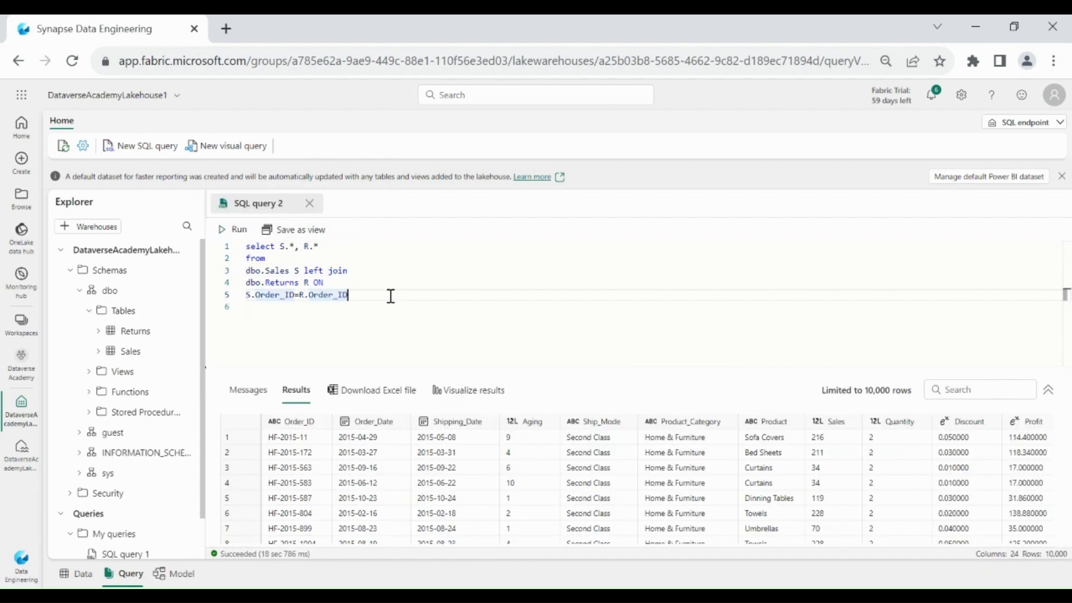
End the join query with a semicolon and paste a copy of it a few lines below
drag(391, 296, 247, 245)
key(ctrl+c)
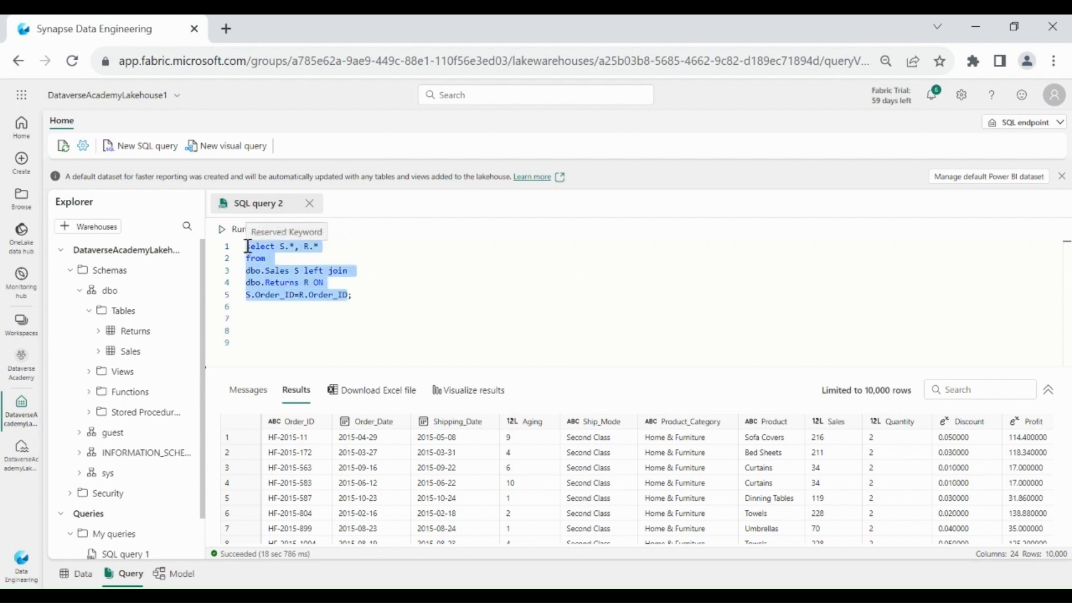
click(304, 339)
key(BackSpace)
text(;)
key(Return)
key(Return)
key(Return)
key(Return)
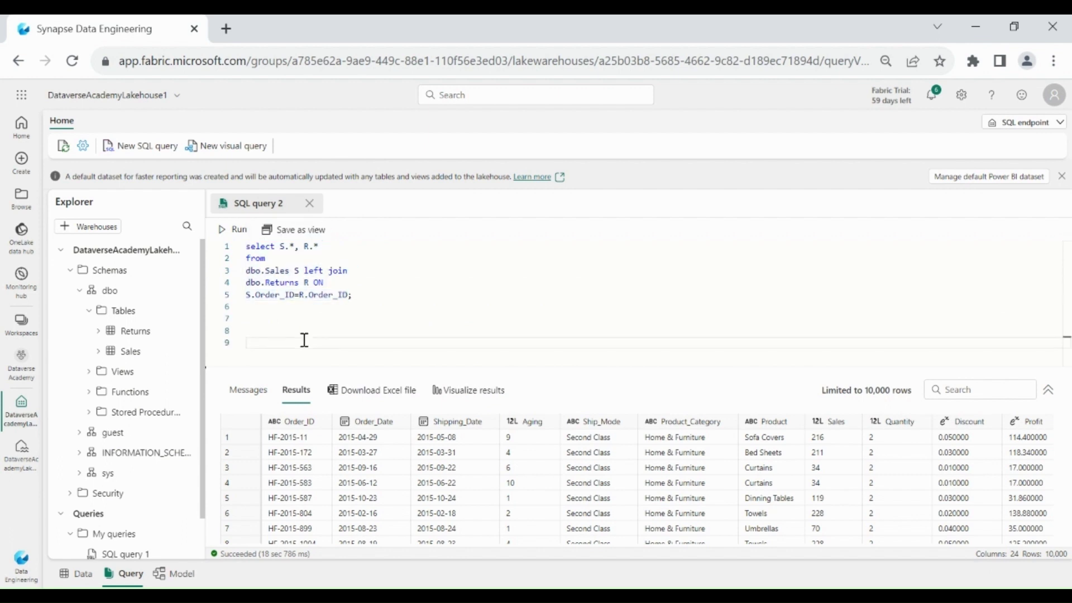
key(ctrl+v)
key(Return)
key(Return)
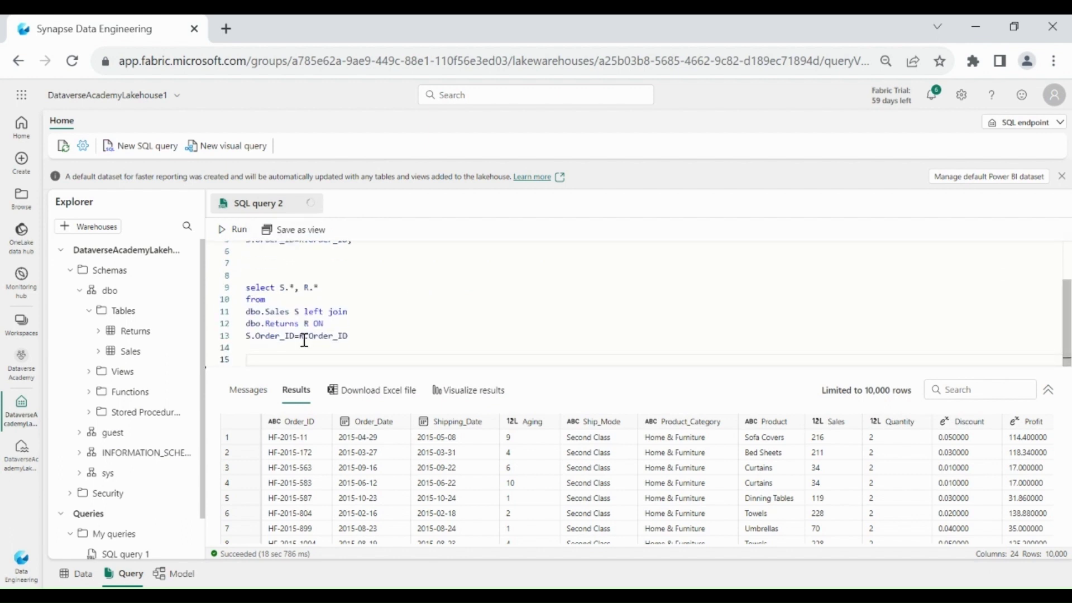
Rewrite the copy to return count(*) Total_Purchase_For_A_Product and summed Total_Return_For_A_Product grouped by S.Product, ordered by Total_Return_For_A_Product desc, and run it
click(295, 286)
key(BackSpace)
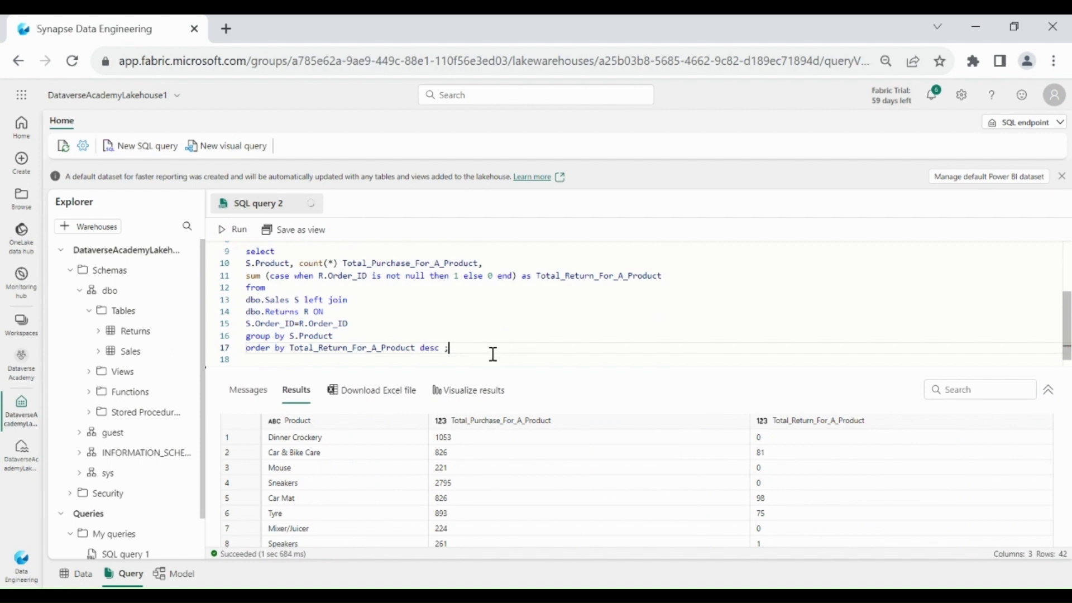
key(Left)
key(Left)
key(Right)
key(Left)
key(Left)
key(ctrl+a)
click(237, 229)
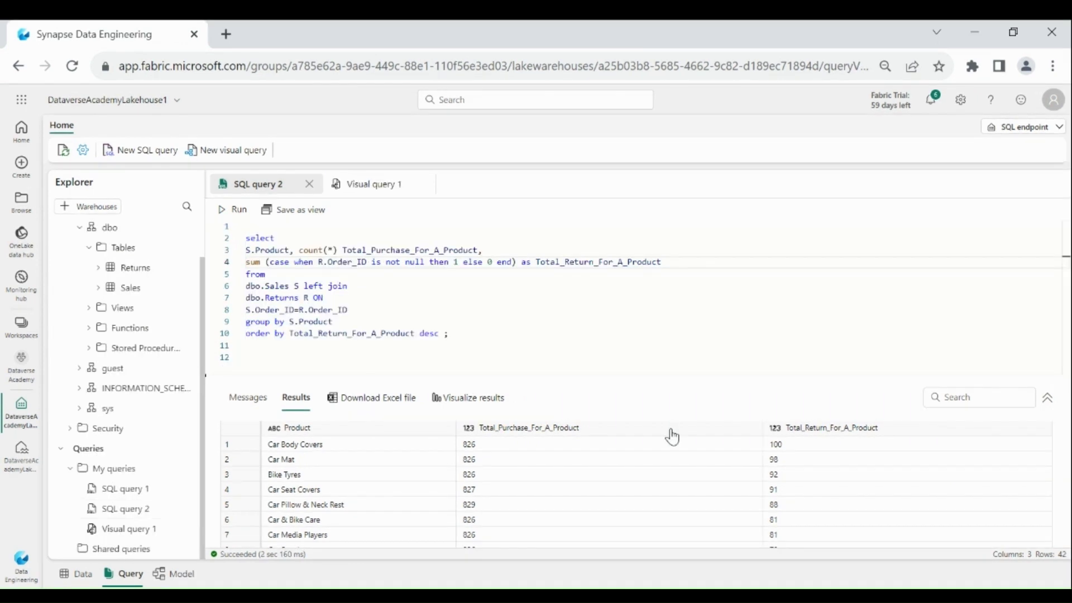
Open the lakehouse's model view and lengthen the Returns and Sales table cards
click(171, 574)
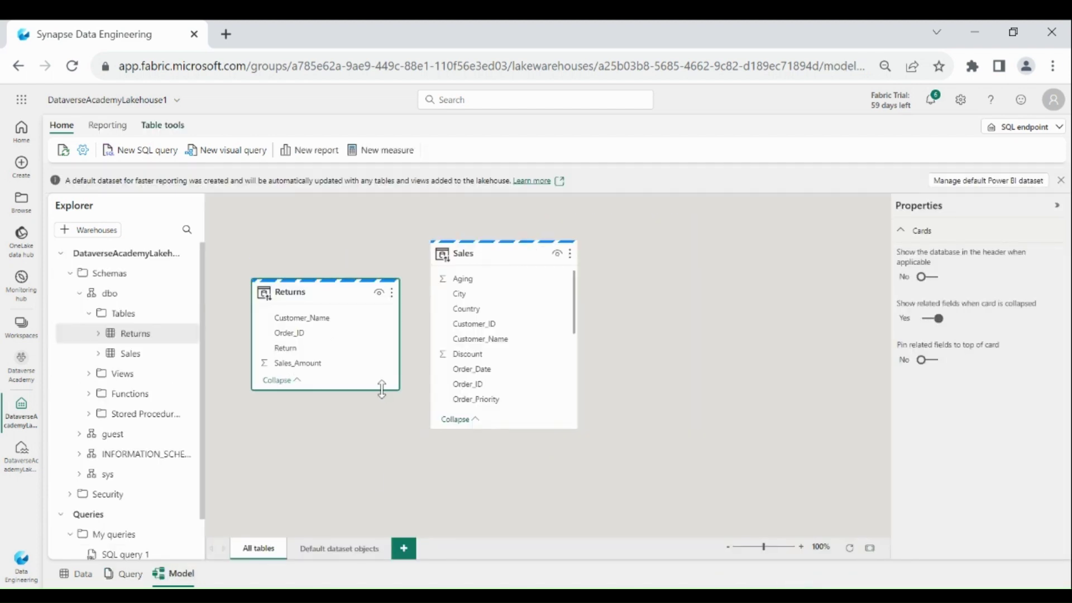
drag(382, 389, 375, 428)
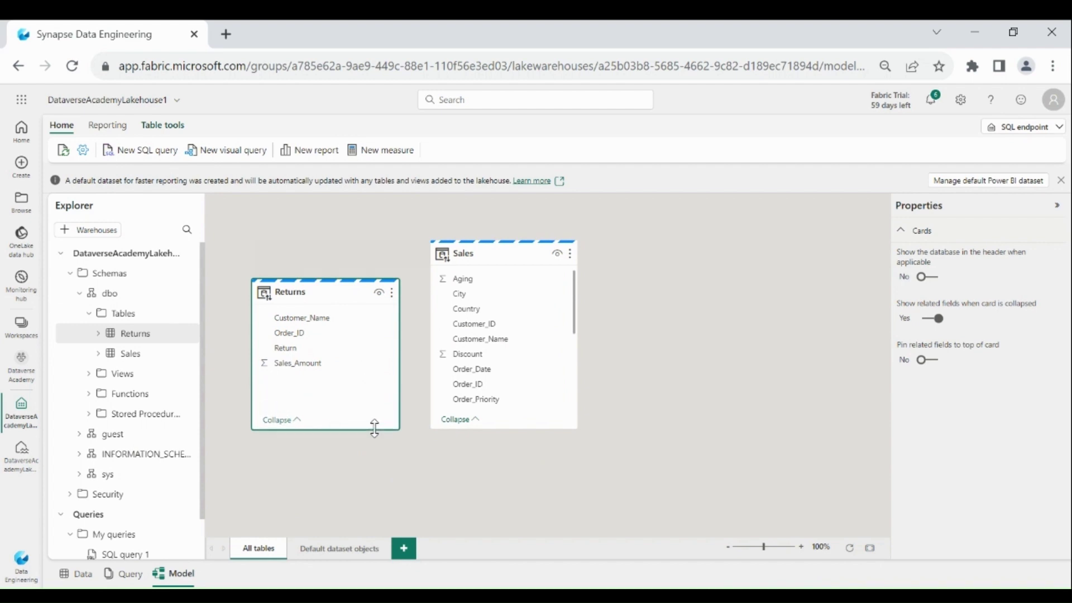
click(290, 334)
drag(497, 428, 507, 496)
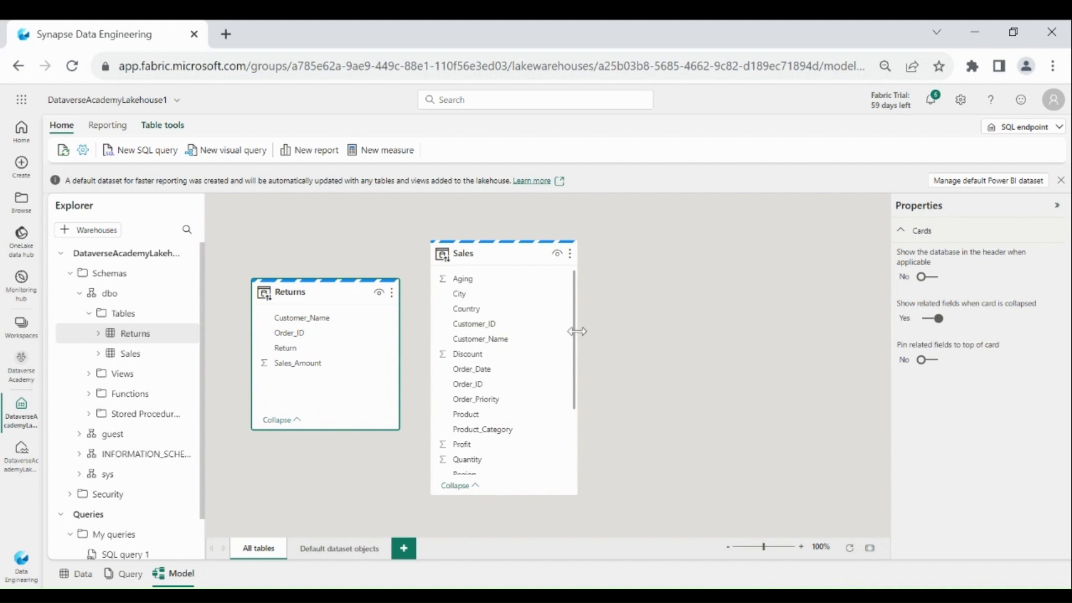
Create an active relationship from Returns Order_ID to Sales Order_ID with One to one (1:1) cardinality and cross filter direction Both
scroll(576, 353, down, 2)
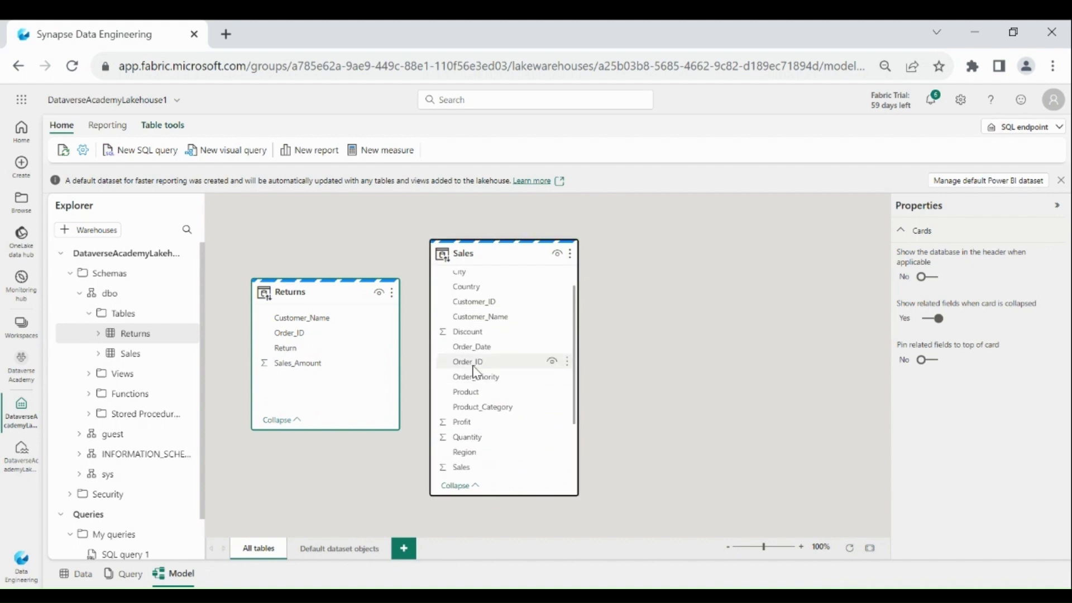
drag(286, 338, 452, 364)
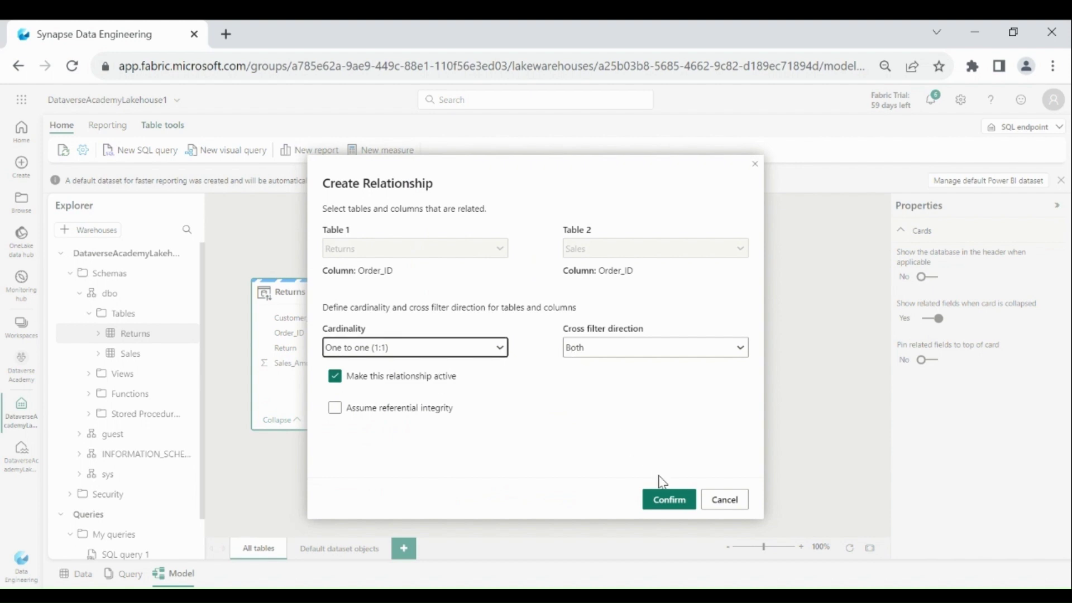
click(662, 504)
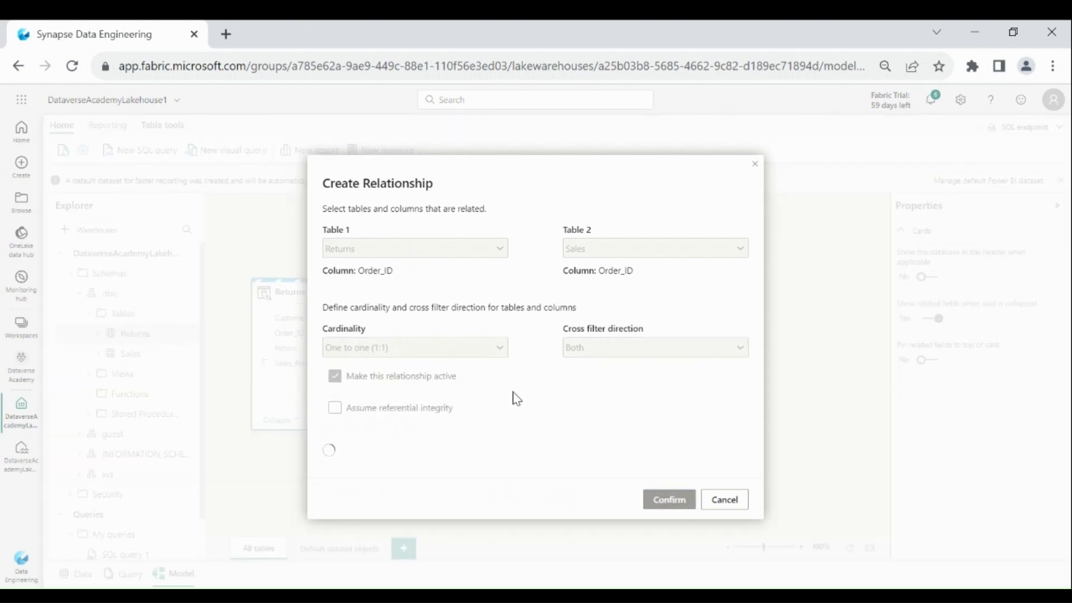
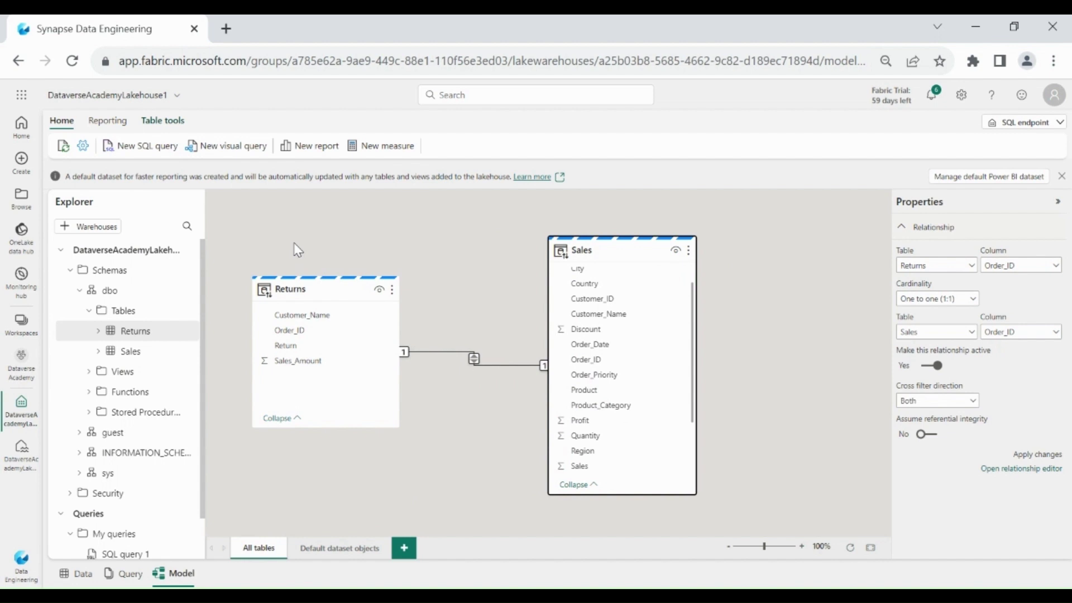
Create a new visual query containing the Sales and Returns tables, and dismiss the default dataset notice
click(226, 146)
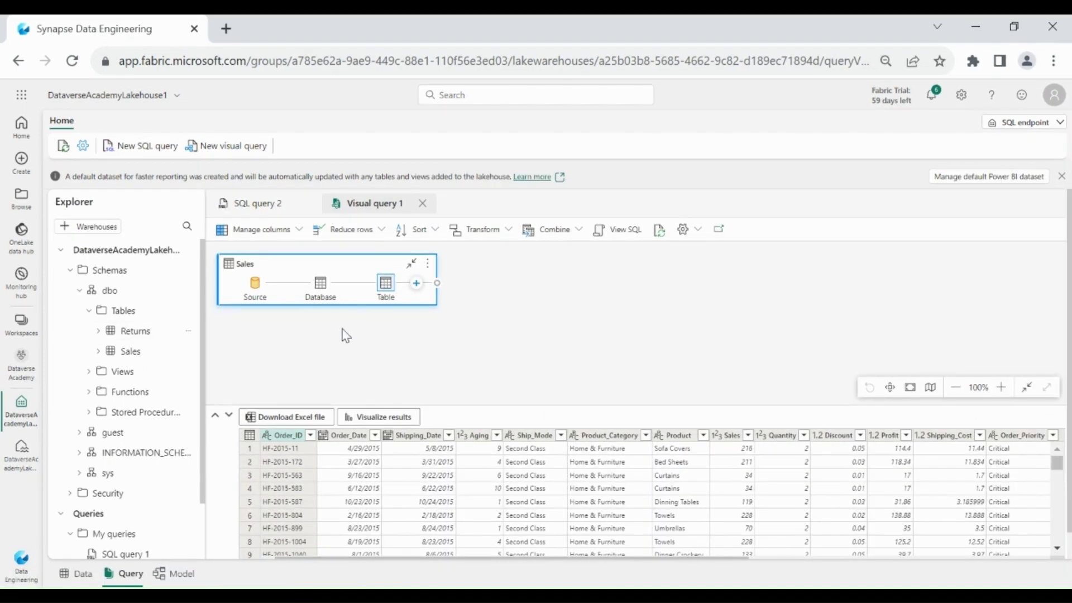
drag(410, 315, 359, 307)
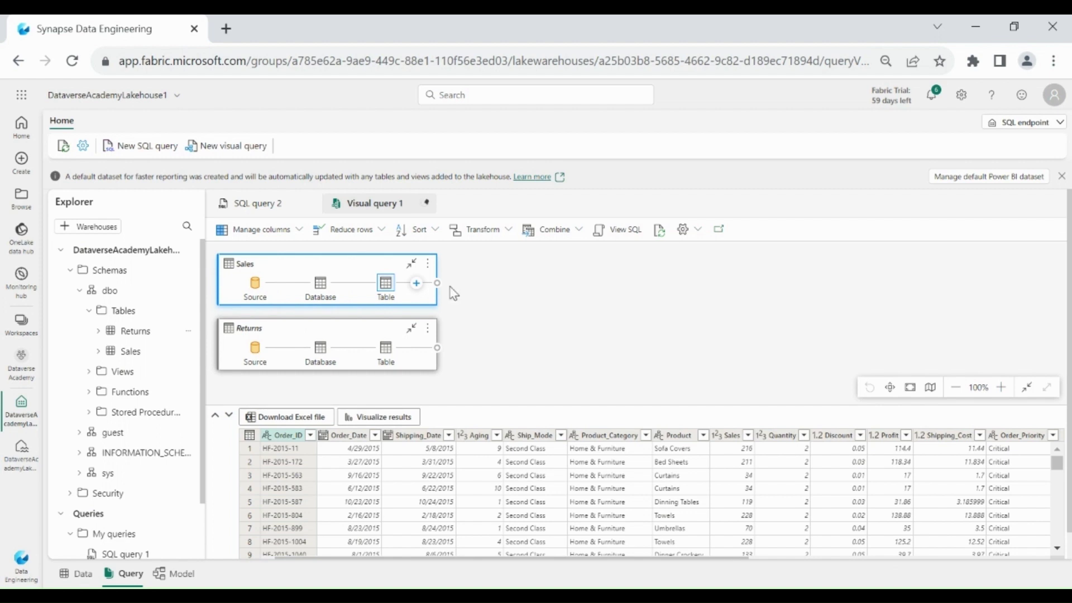
click(1062, 176)
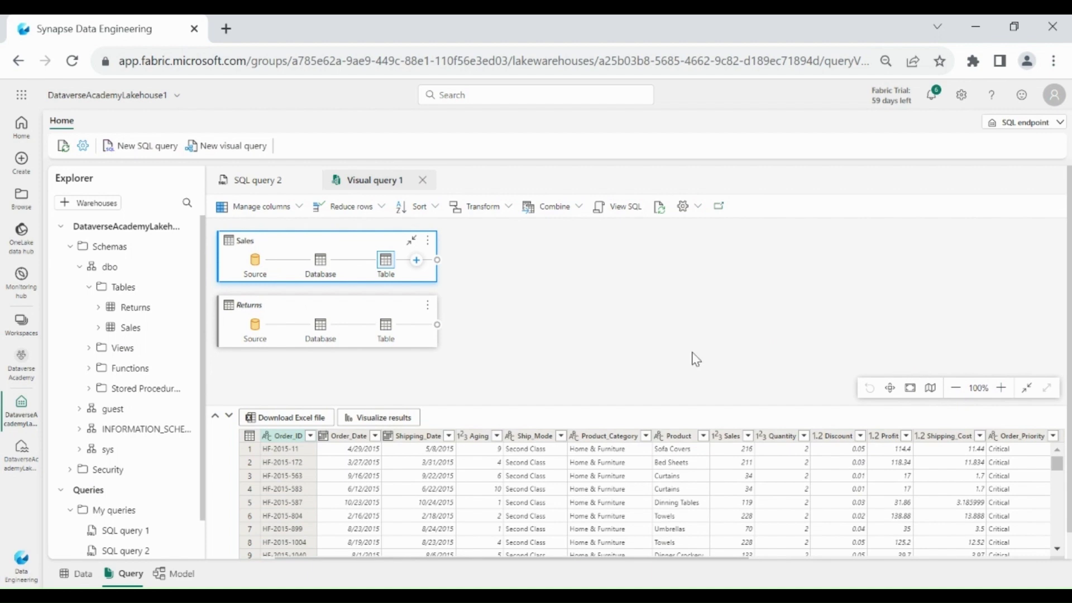
Merge Sales with Returns as the right table, matching on Order_ID with a Left outer join
click(561, 207)
click(573, 228)
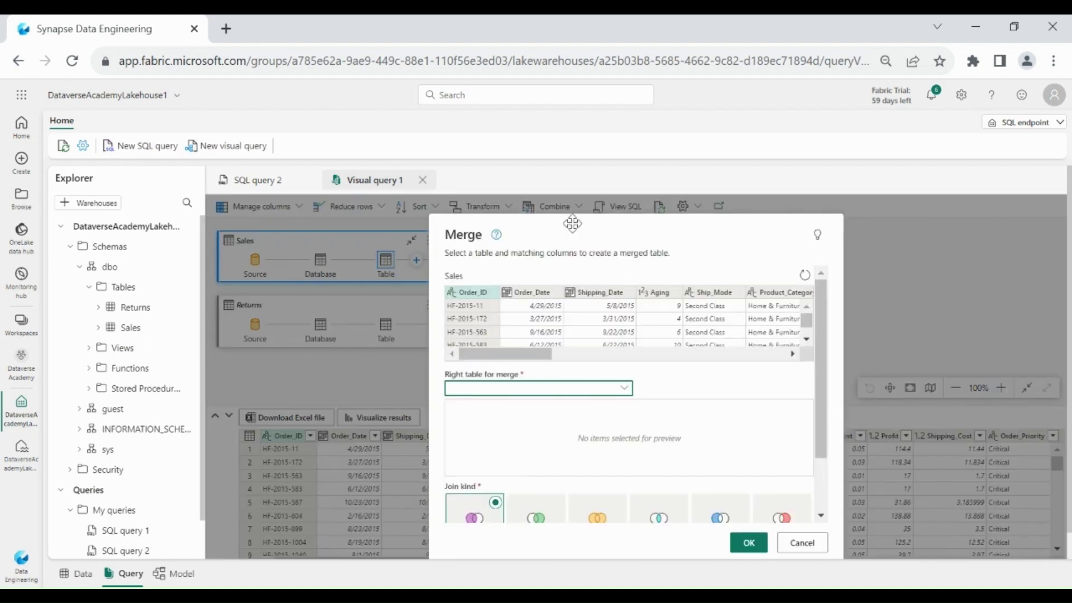
click(514, 387)
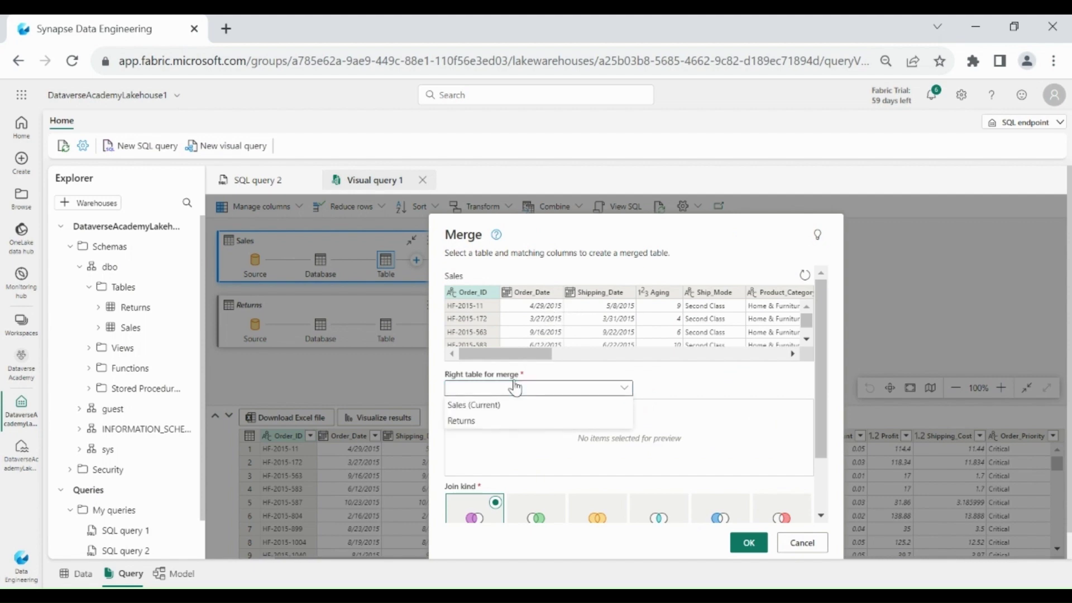
click(485, 421)
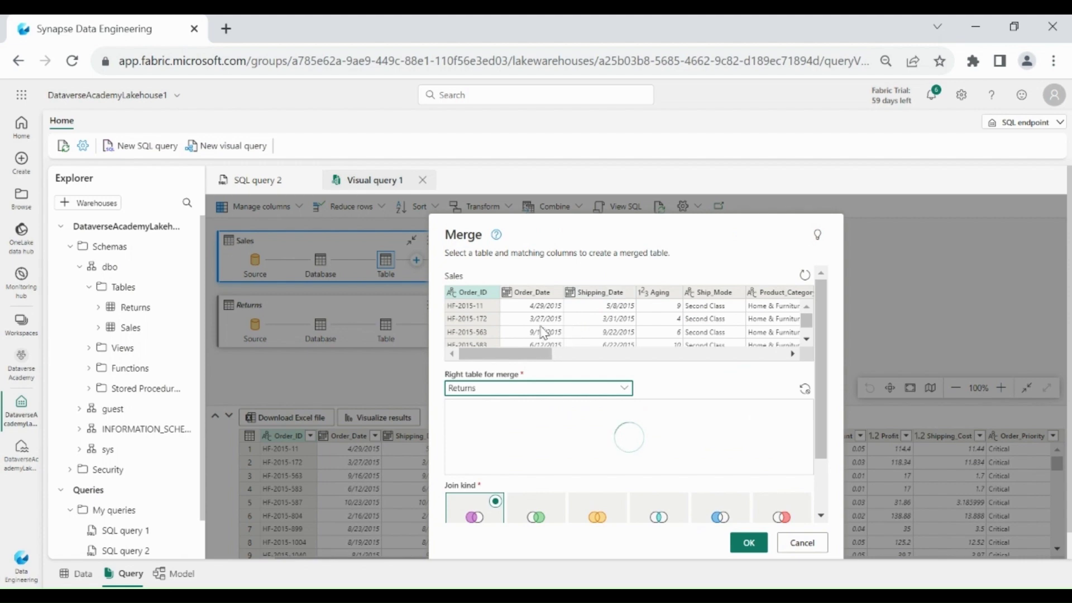
scroll(818, 447, down, 2)
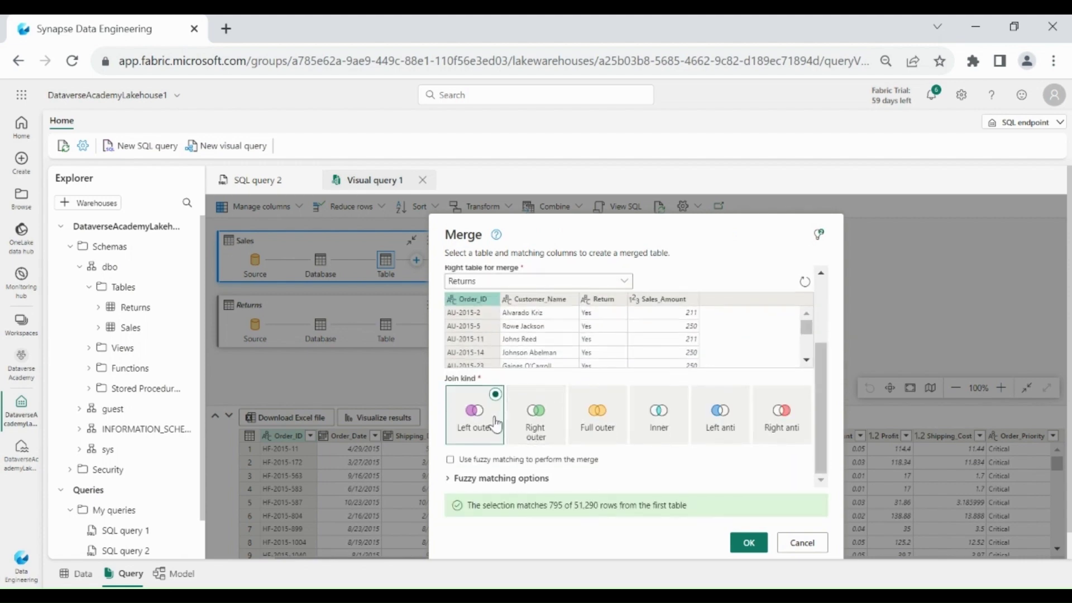
click(748, 541)
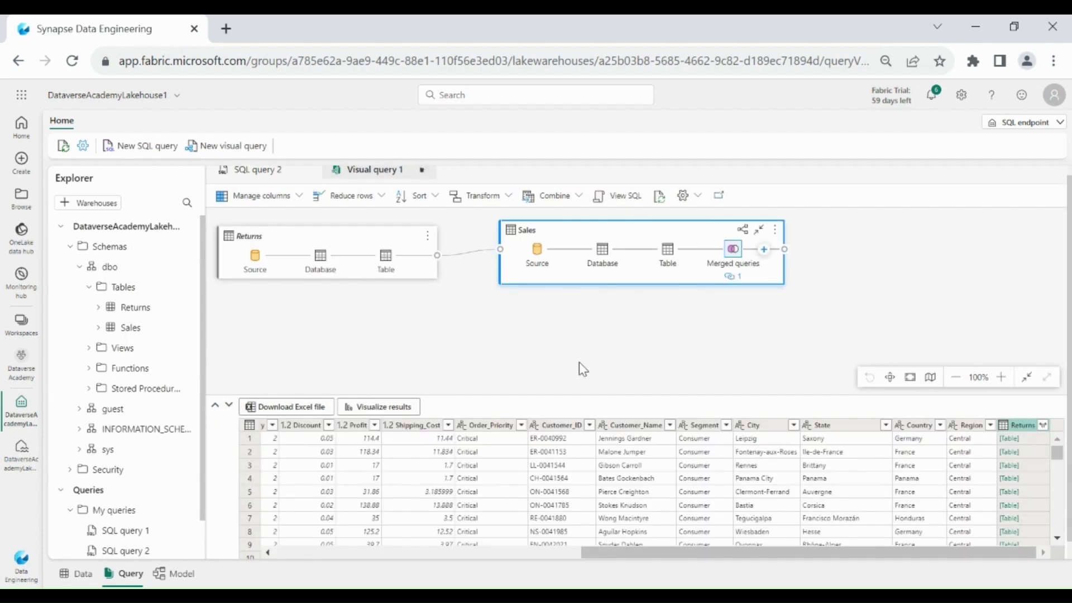
Expand the merged Returns column to include only Order_ID and Sales_Amount, without the original column name as prefix
click(1042, 425)
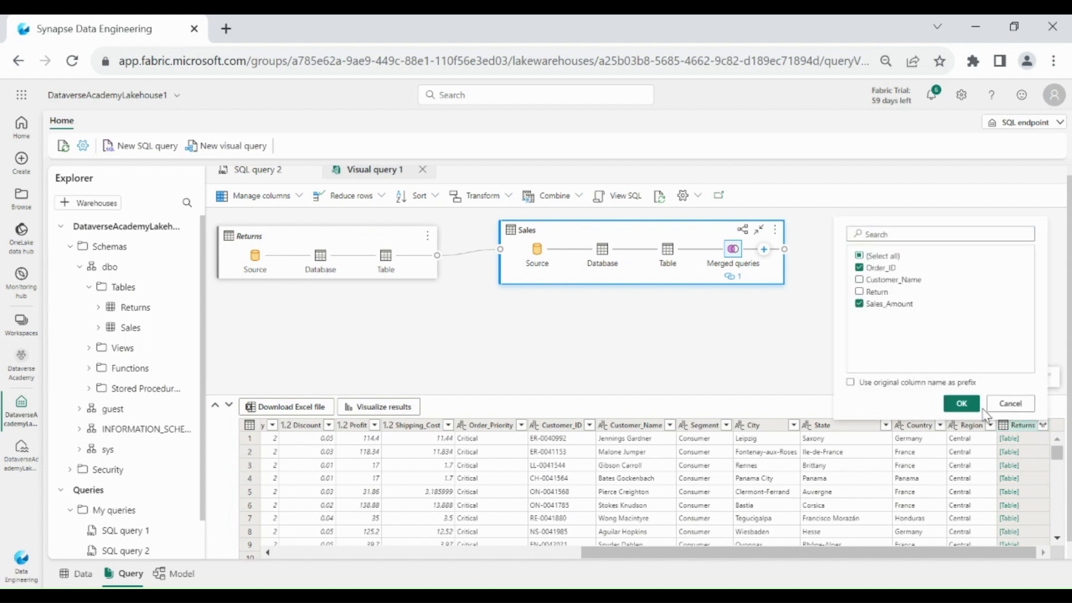
click(964, 404)
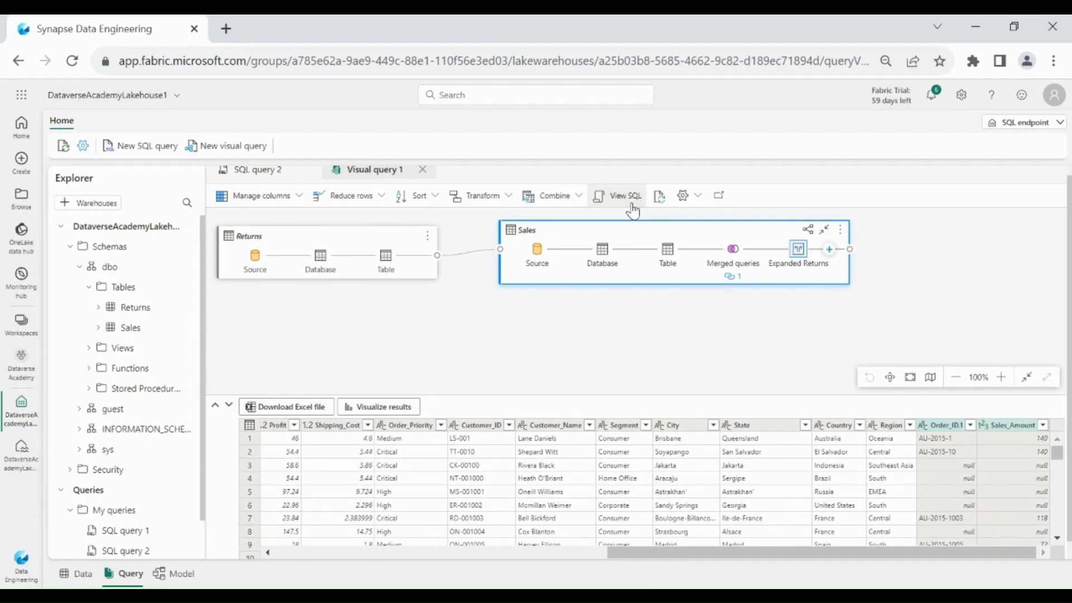
Review the SQL generated for the visual query, including the Returns columns and the left outer join
click(632, 211)
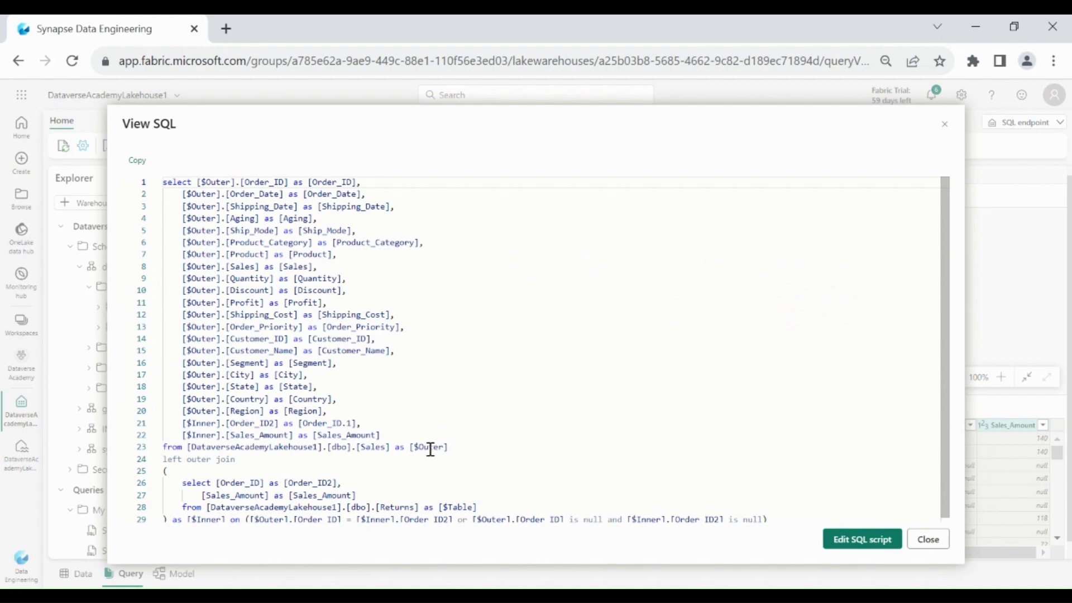
drag(457, 446, 490, 506)
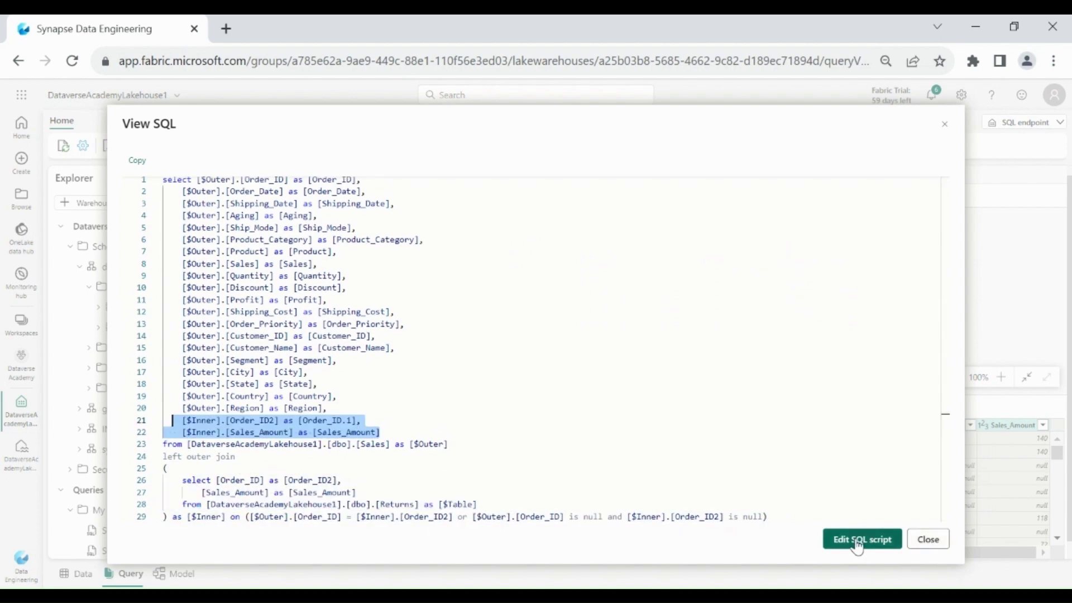
click(918, 542)
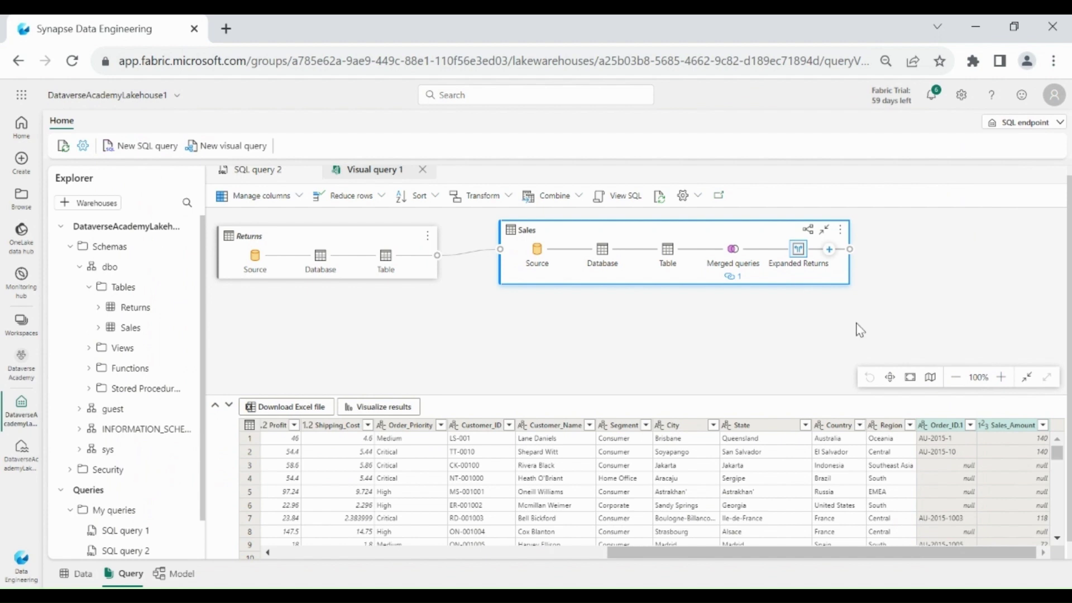
Return to the model view and create a new report from the lakehouse tables
click(174, 573)
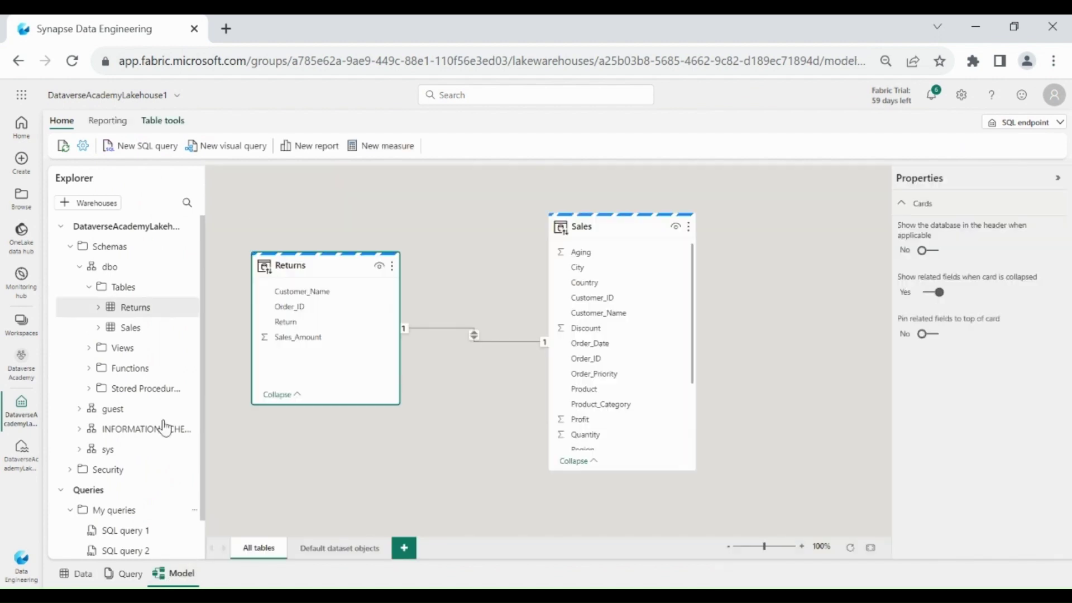
click(108, 124)
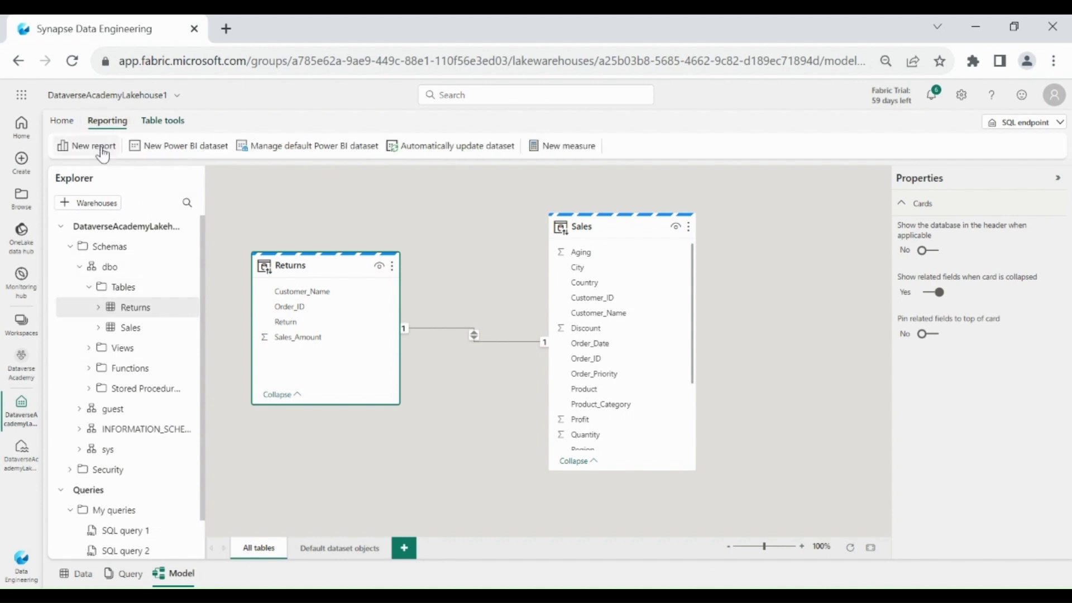
click(95, 146)
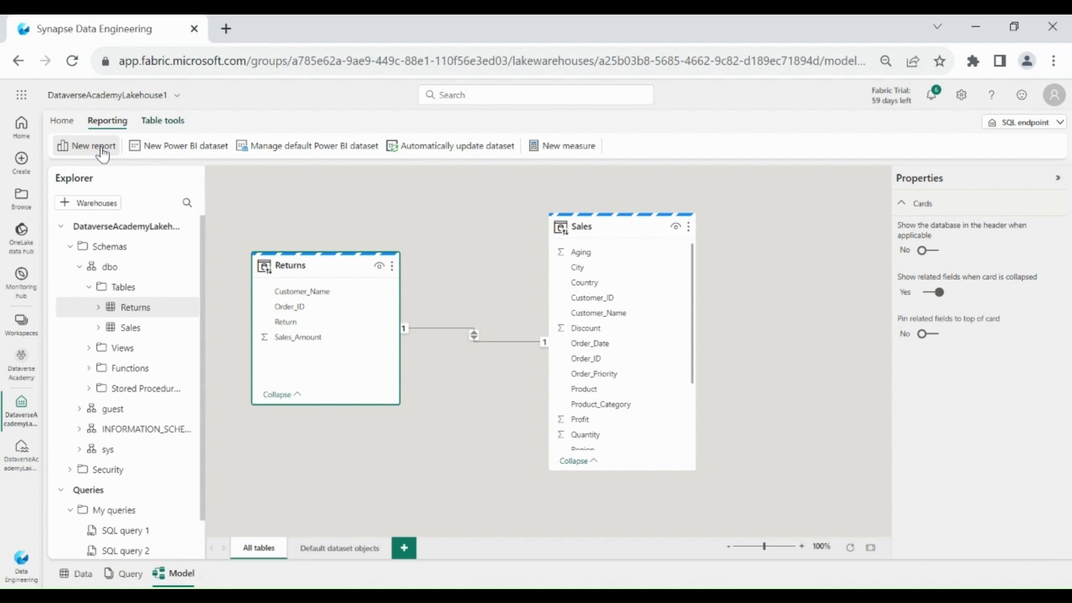
click(101, 151)
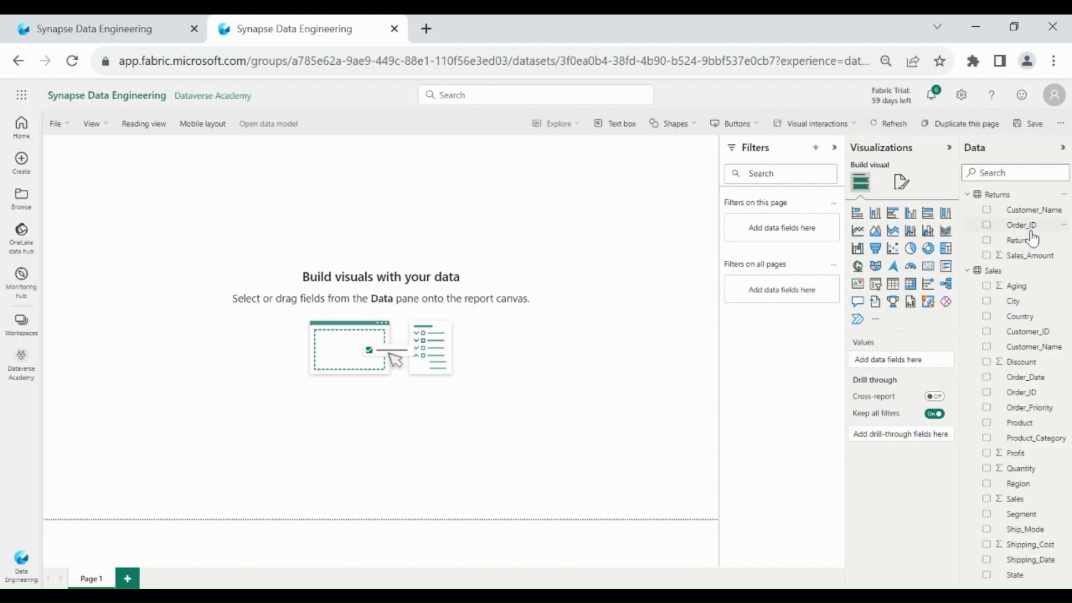
Add a card visual to the report page and shrink it to a small rectangle near the page's upper-left corner
drag(1032, 239, 878, 258)
click(927, 267)
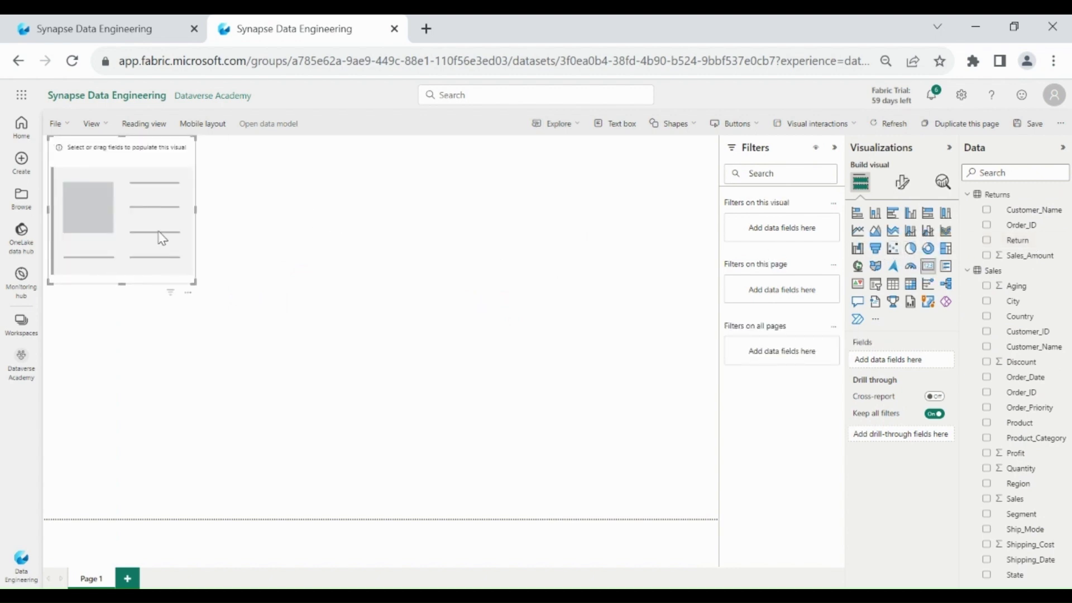
drag(47, 134, 125, 167)
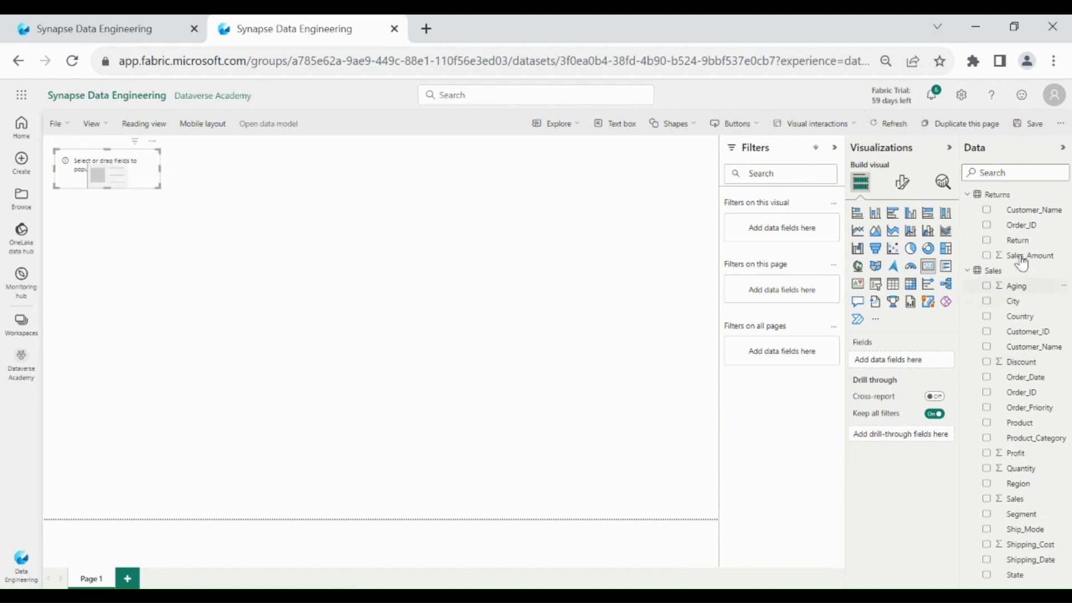
Show Order_ID from the Returns table in the card and summarize it by Count
drag(1018, 229, 918, 368)
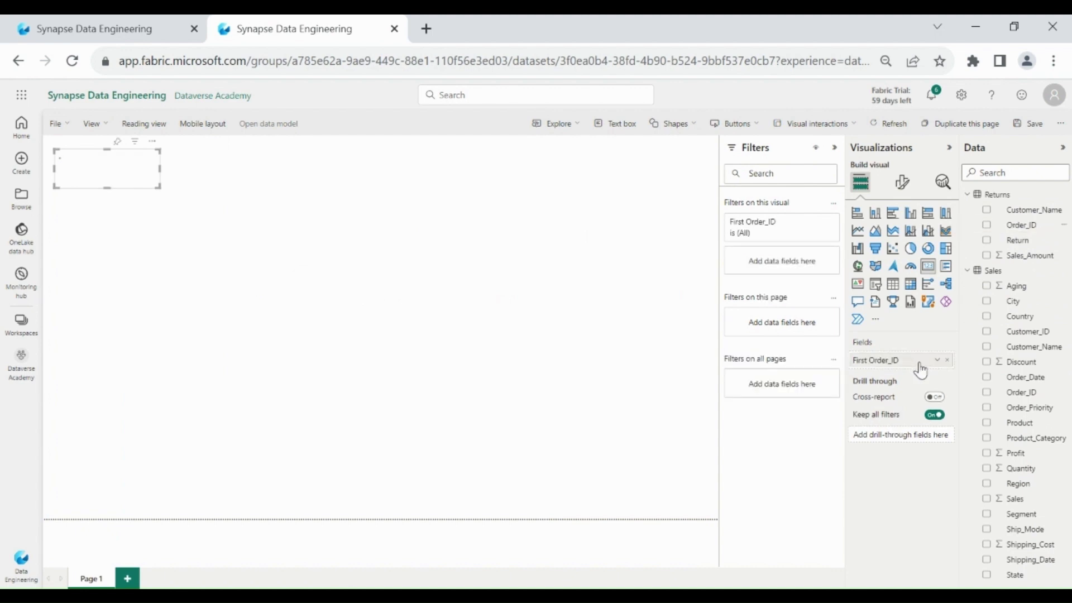
click(937, 360)
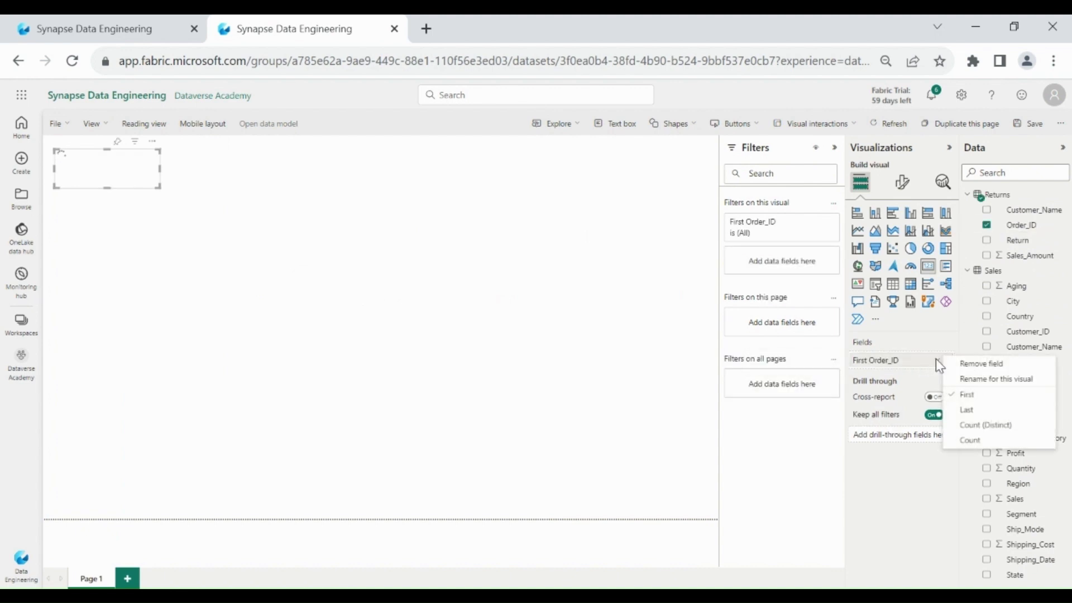
click(968, 440)
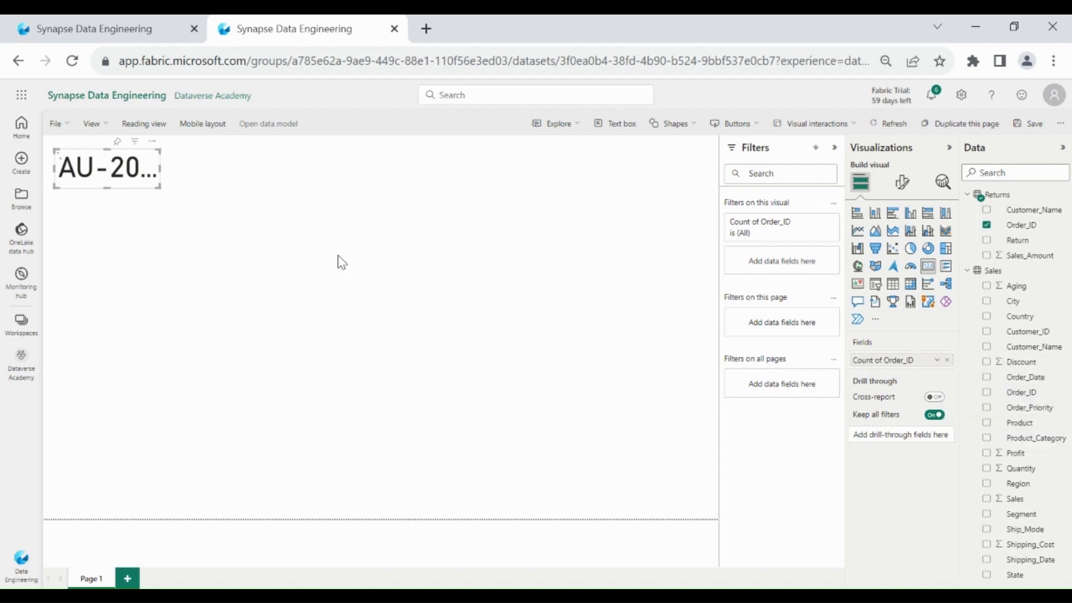
Turn on the card's title, set its text to Return, and center it horizontally
click(903, 188)
click(900, 239)
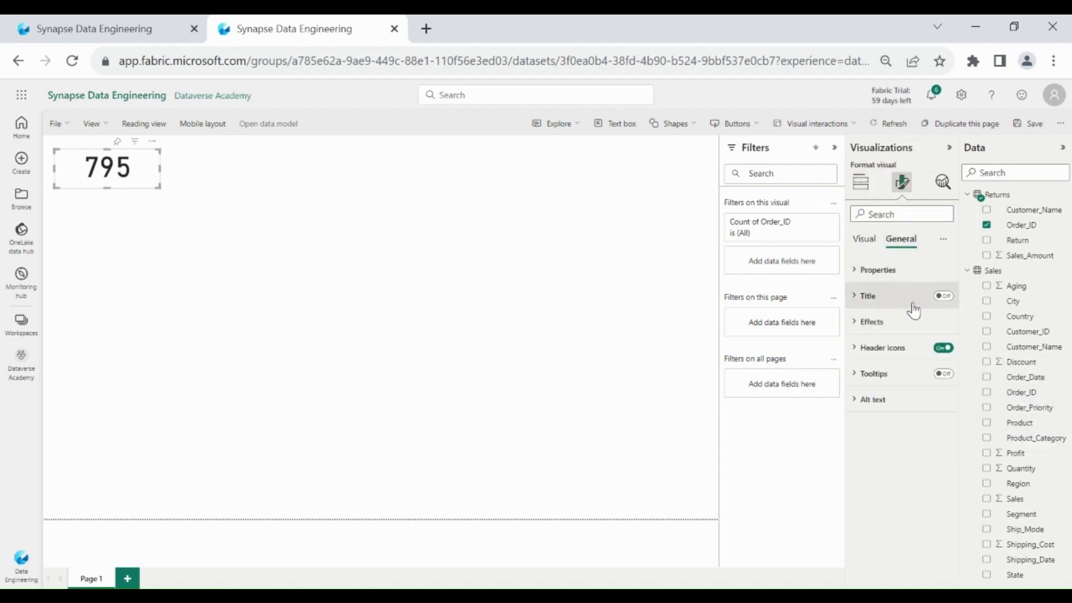
click(943, 297)
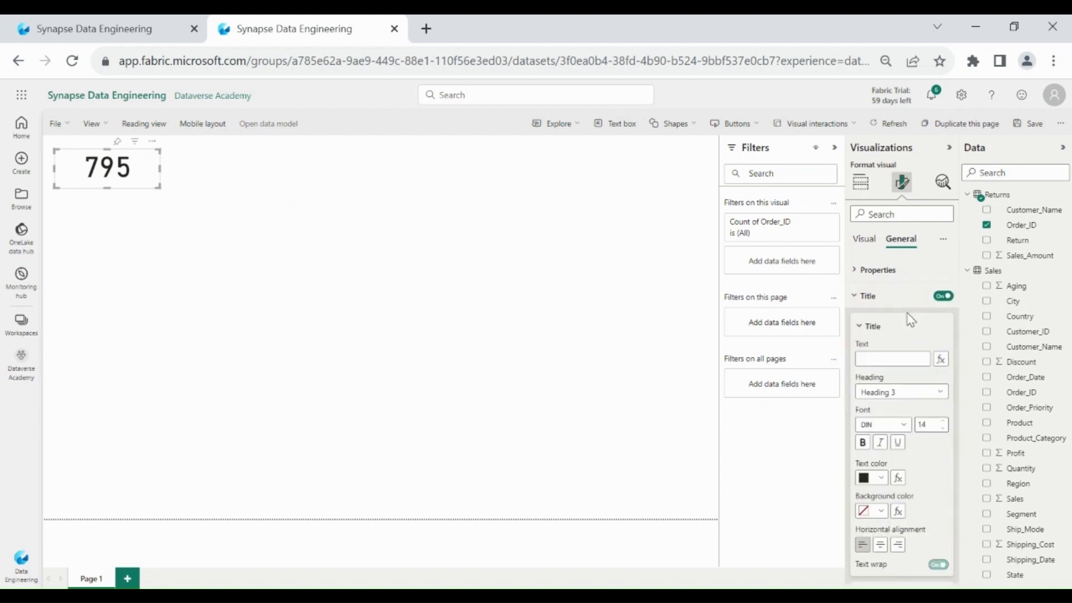
click(879, 544)
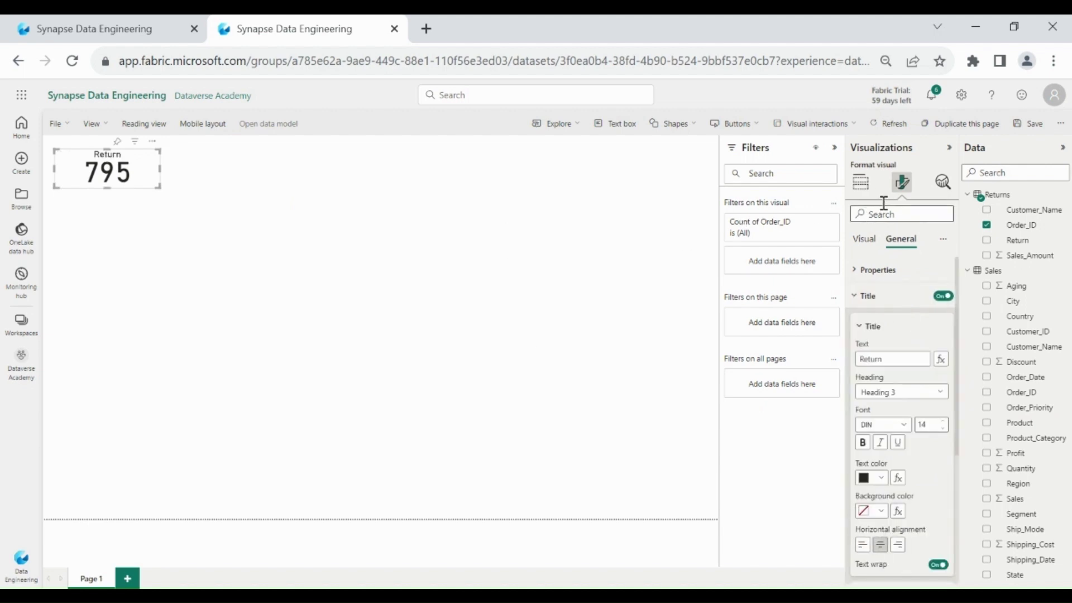
Add a second card visual, shrink it to a small rectangle, and place it beside the Return card
click(861, 181)
click(132, 165)
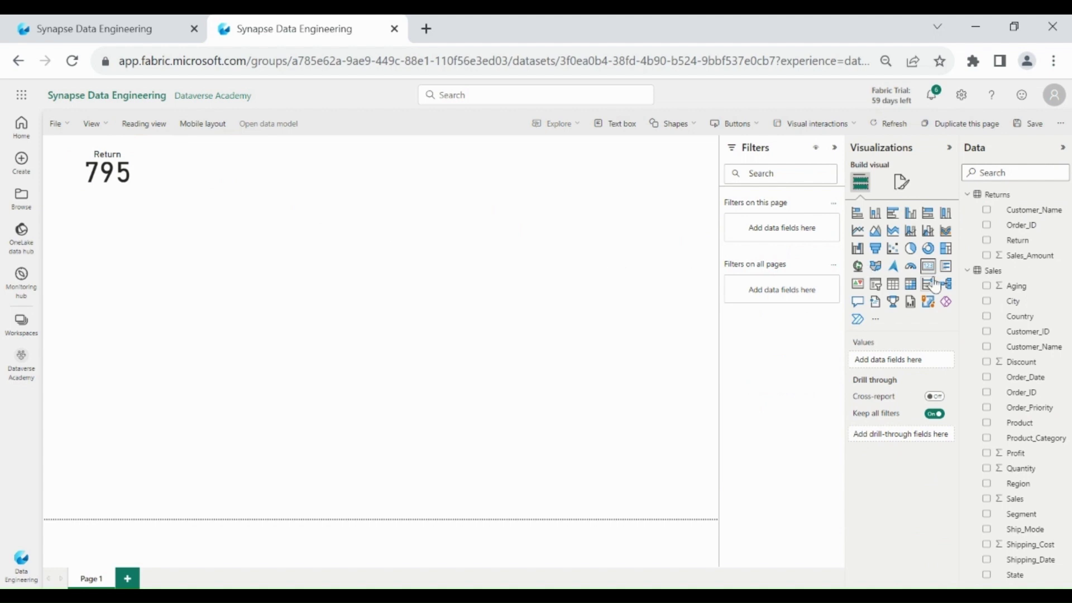
click(945, 265)
drag(139, 270, 295, 162)
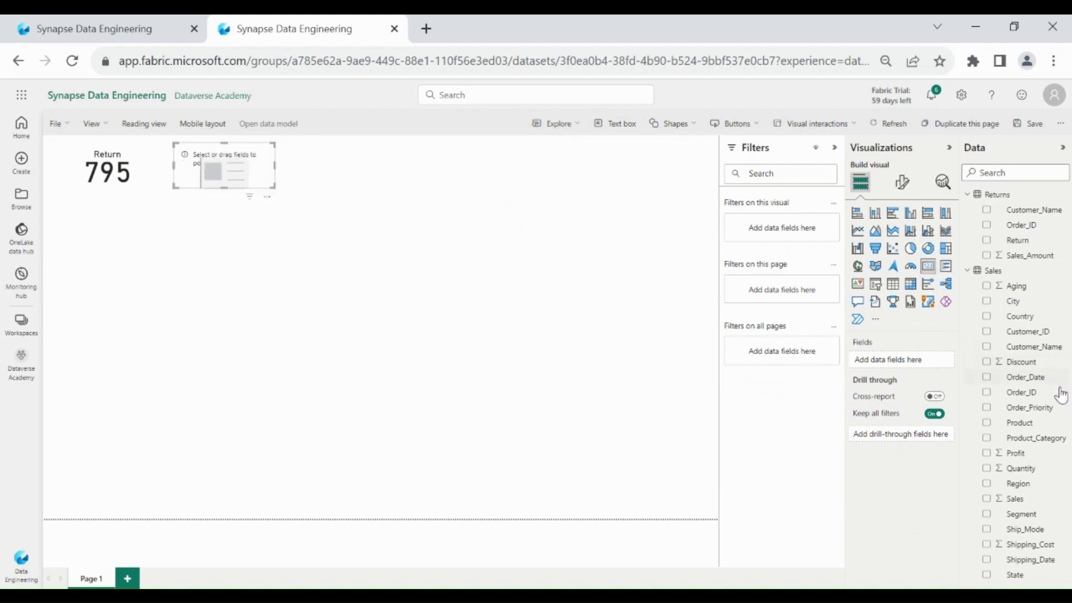
Show Order_ID from the Sales table in the second card and summarize it by Count
drag(1020, 392, 943, 369)
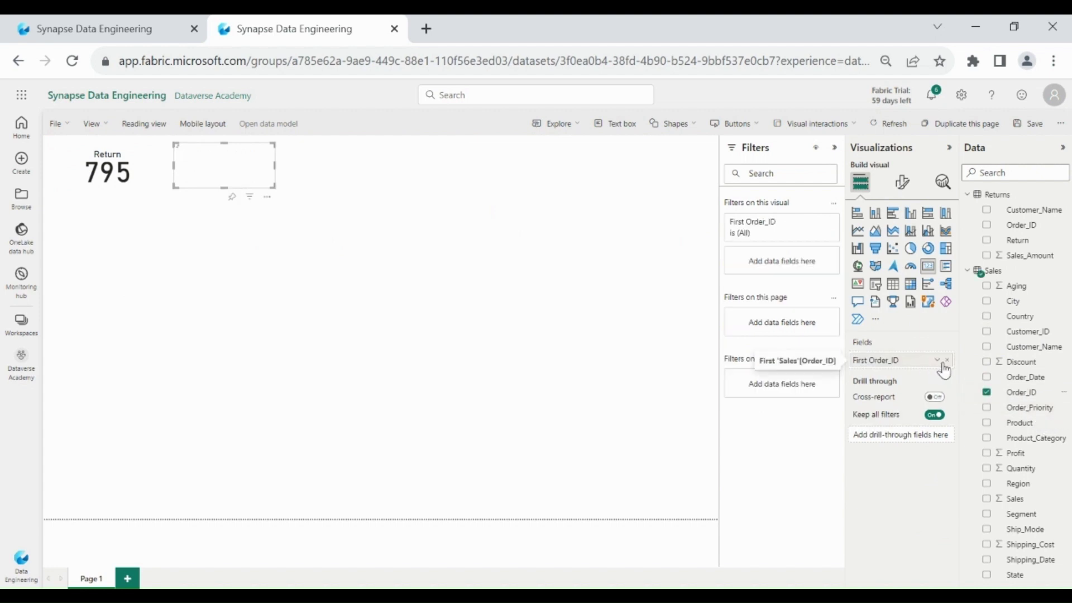
click(938, 361)
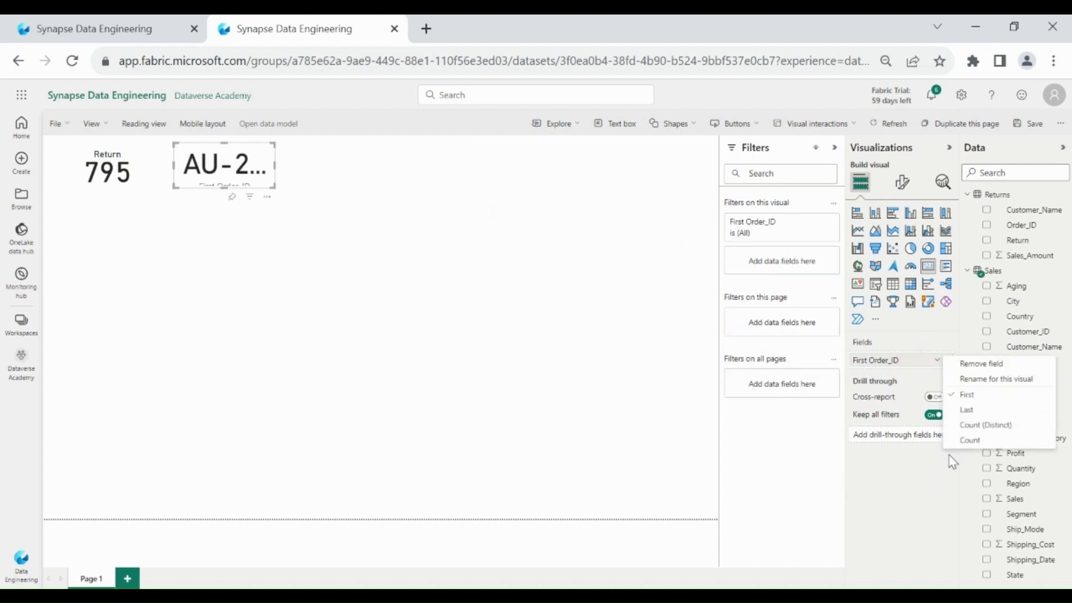
click(966, 437)
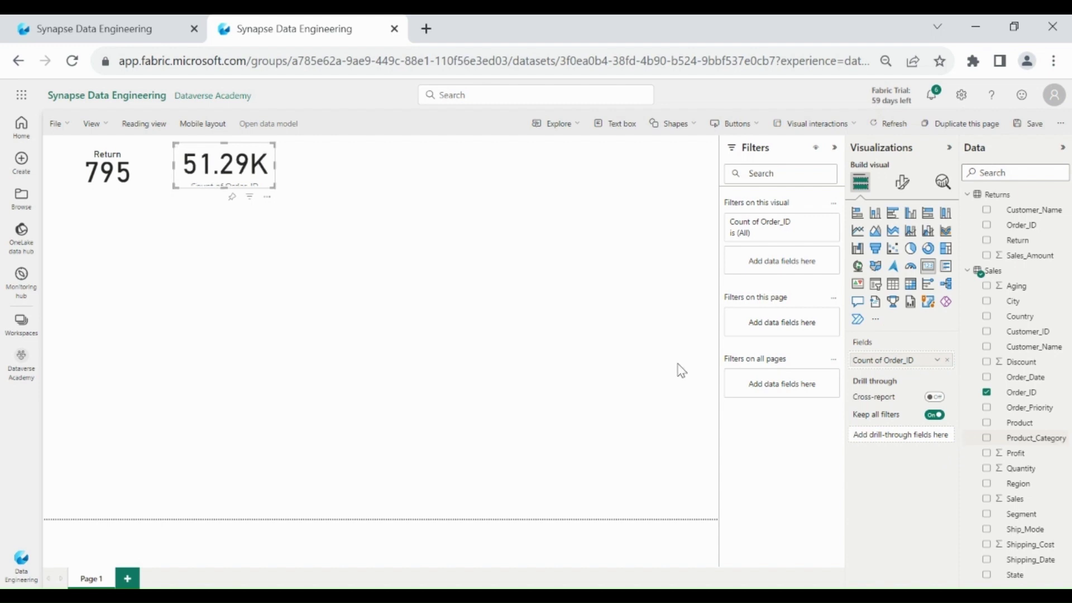
Title the second card Total Order and add a column chart of the Order_ID count by Product_Category below the cards
click(902, 184)
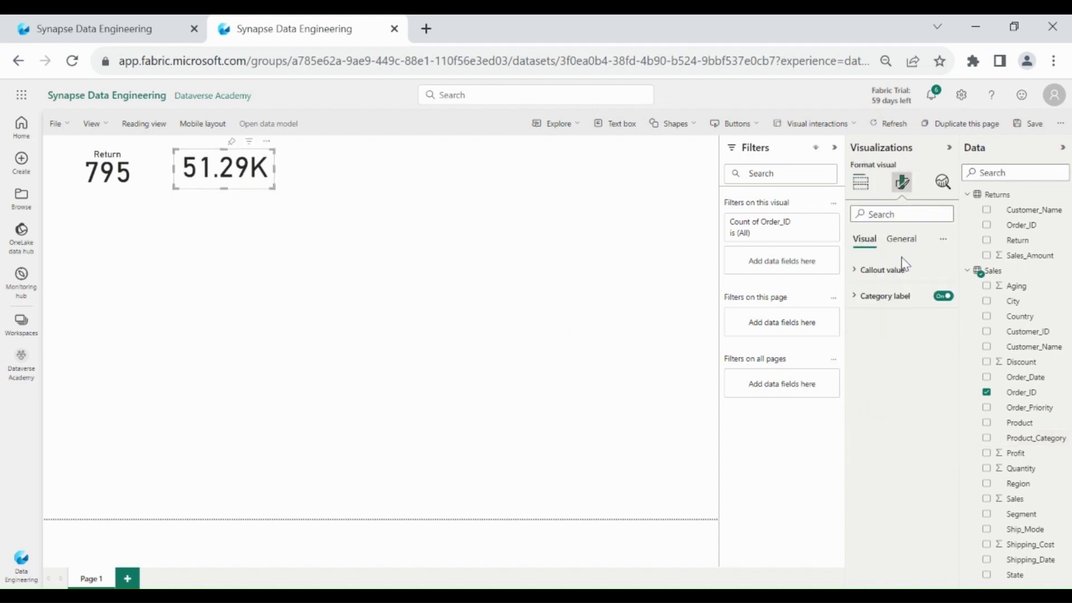
click(900, 239)
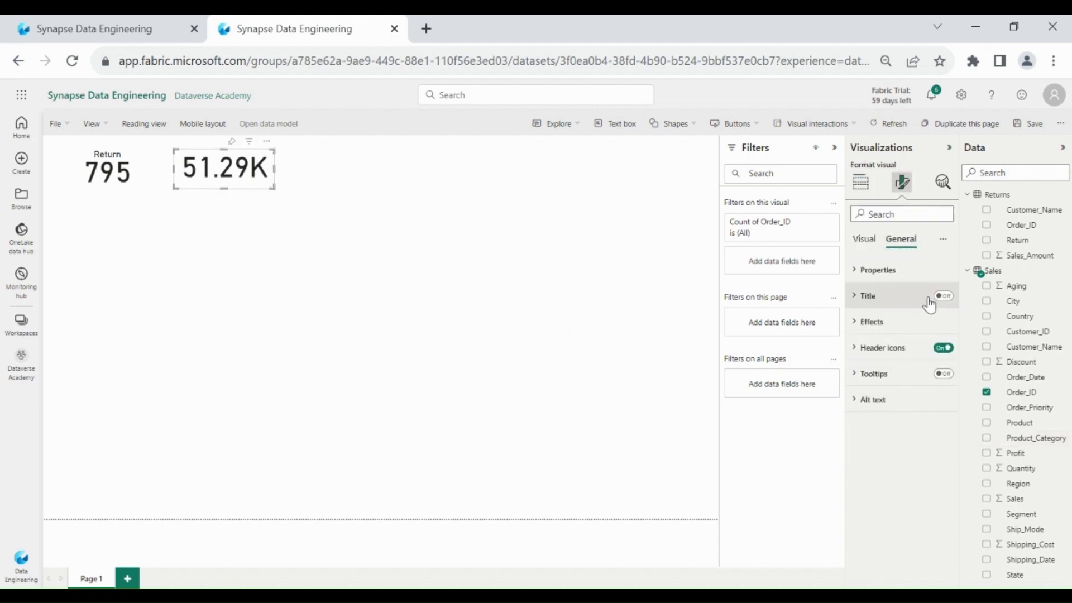
click(942, 296)
click(876, 304)
click(408, 233)
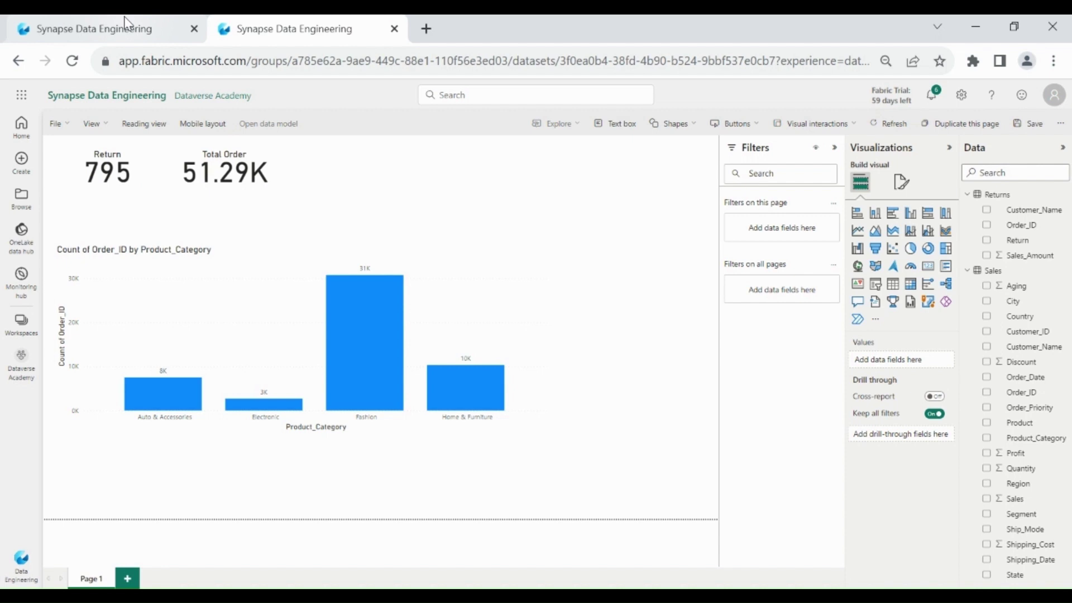
Return to the lakehouse model and create a new Power BI dataset containing only the Sales table
click(126, 24)
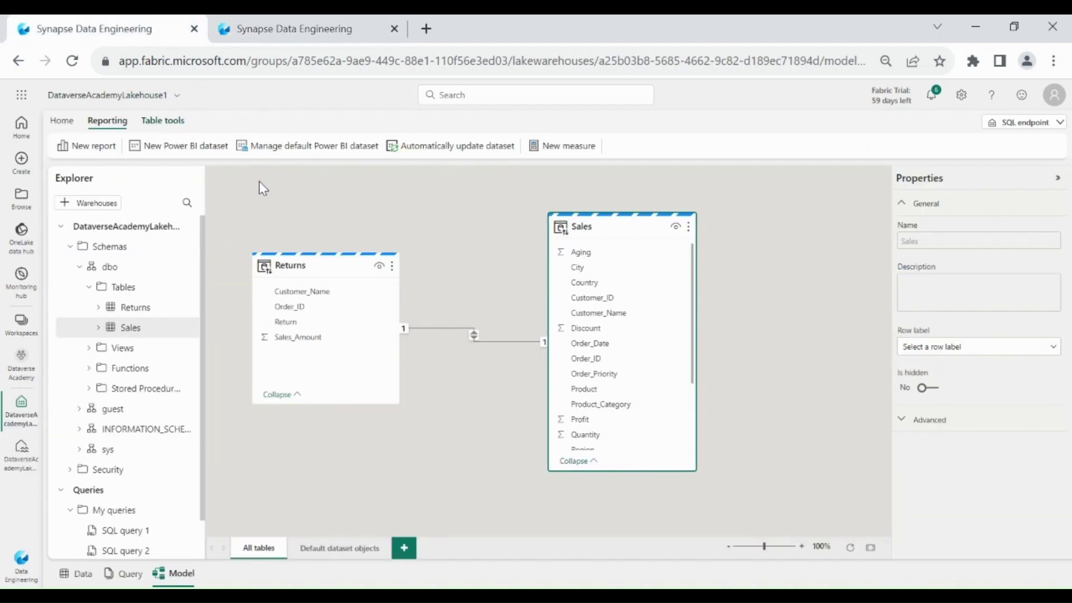
click(171, 146)
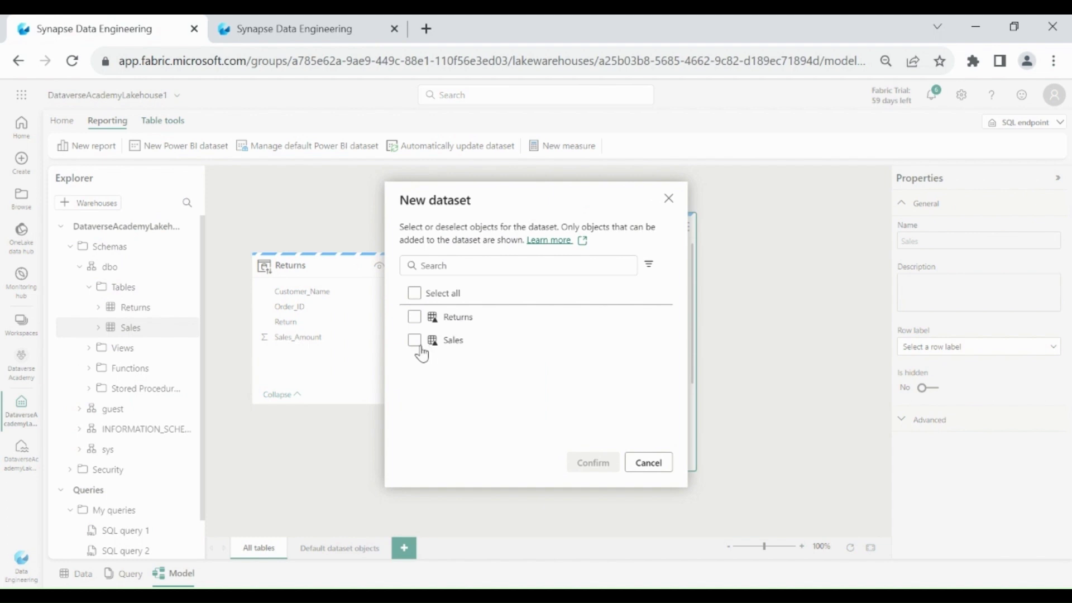
click(415, 341)
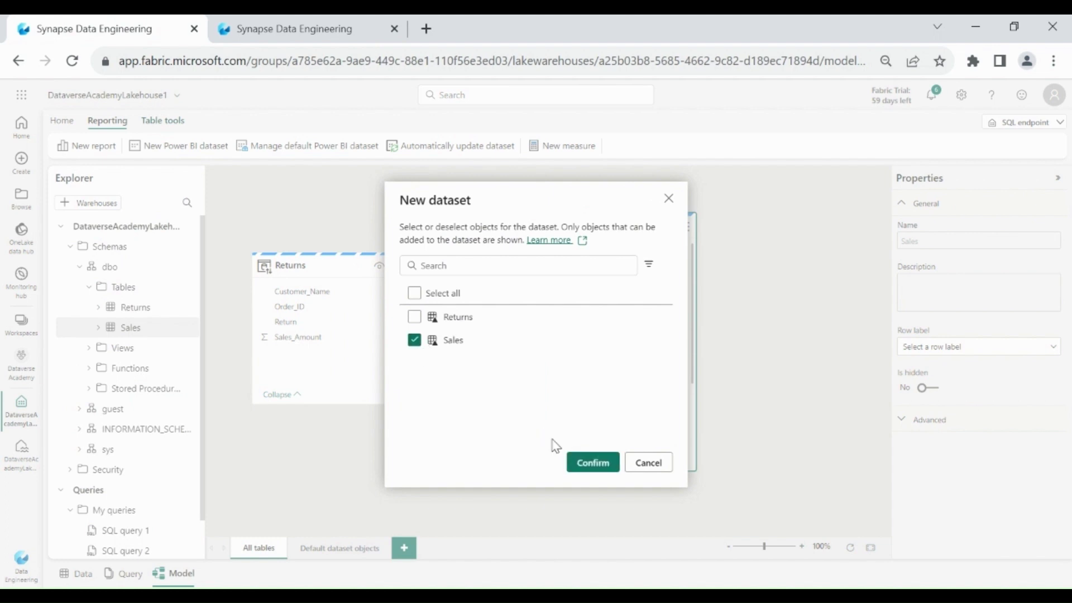
click(593, 463)
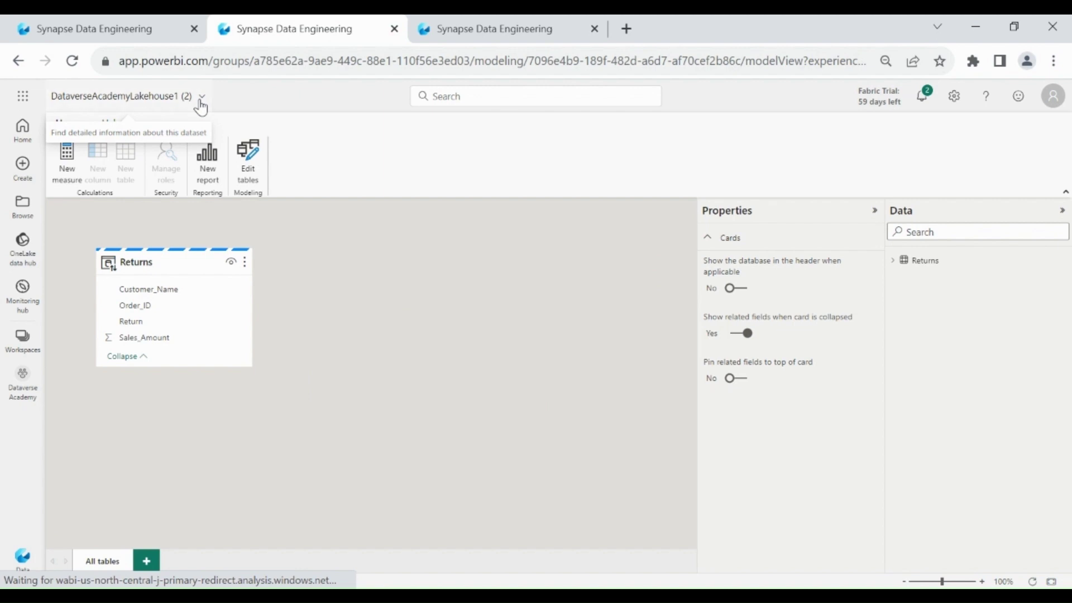
View the new dataset's location, owner and refresh details, and open the Dataverse Academy workspace
click(201, 106)
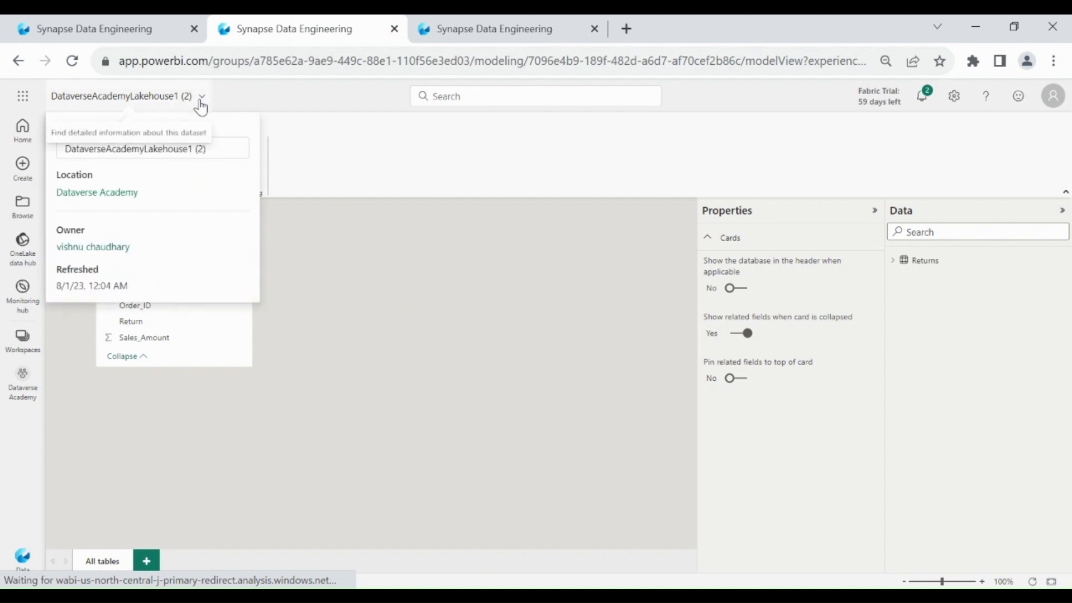
click(302, 226)
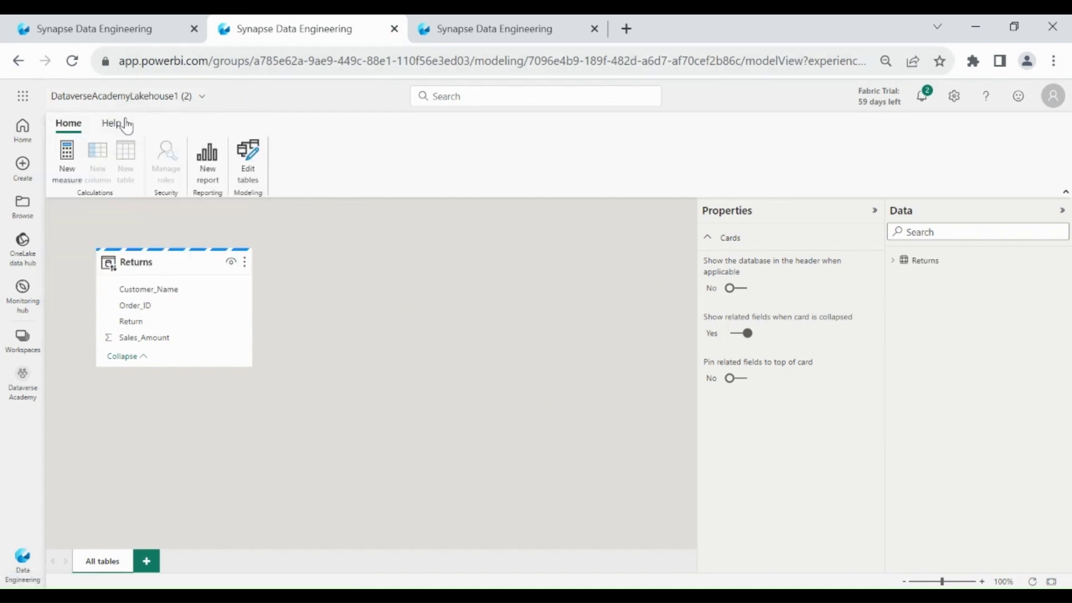
click(23, 568)
click(24, 341)
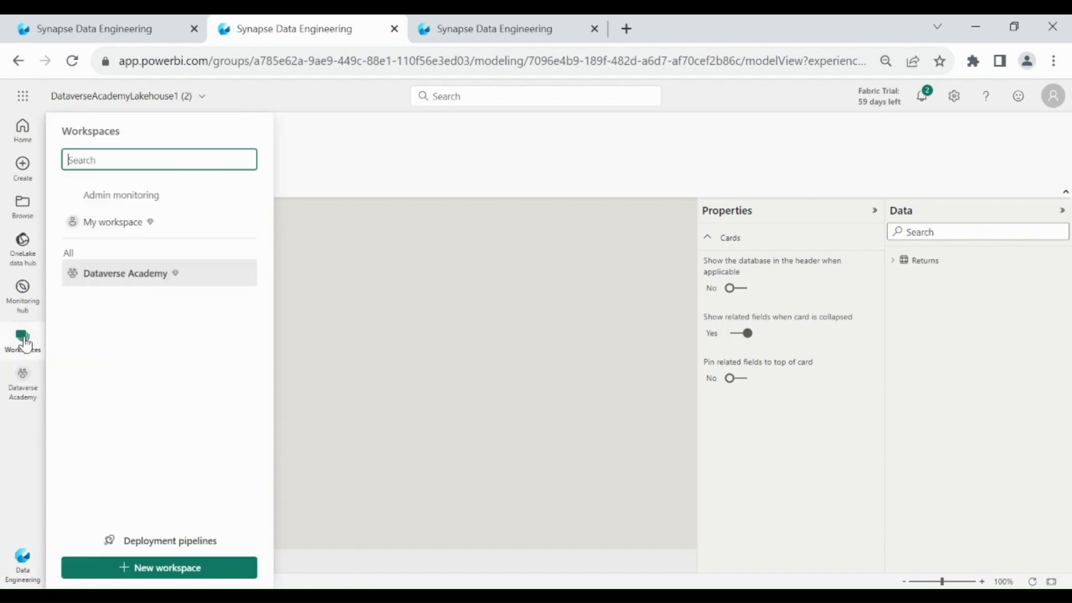
click(129, 273)
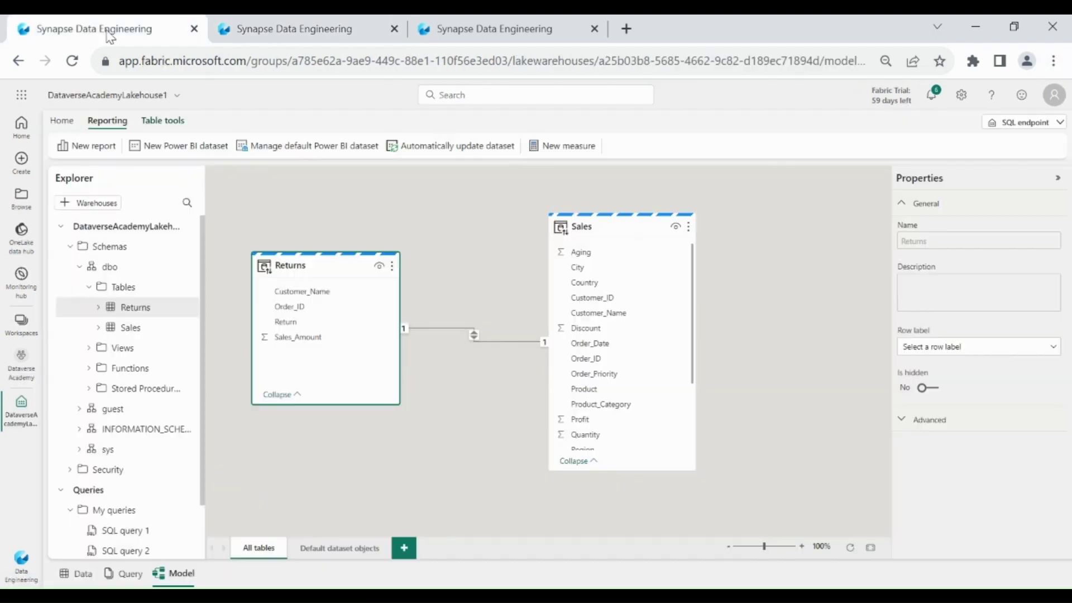
Return to the lakehouse model and review which tables the default Power BI dataset includes, leaving the selection unchanged
click(107, 30)
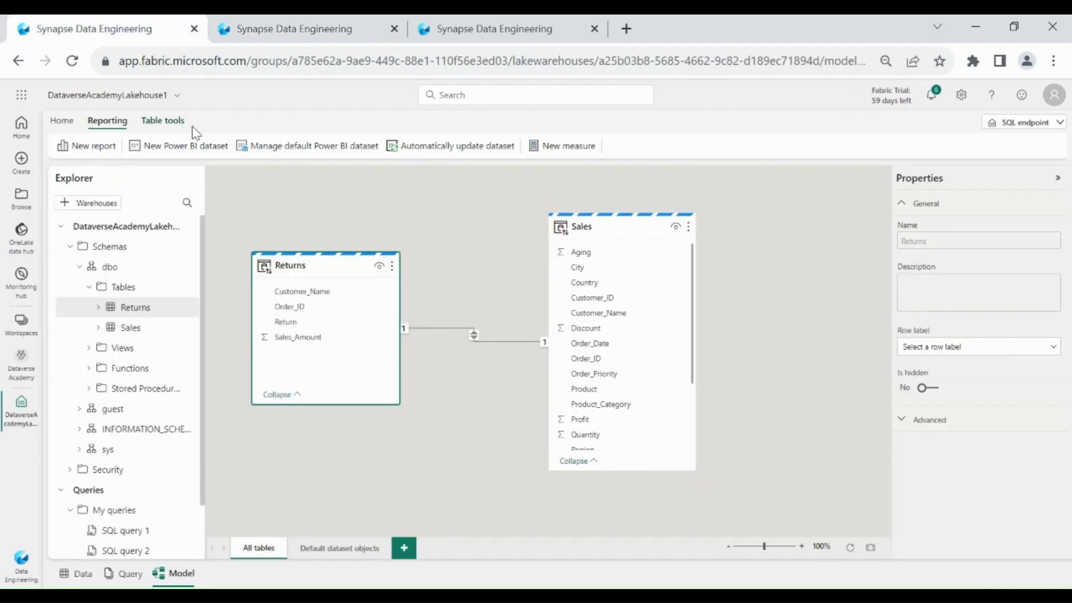
click(323, 156)
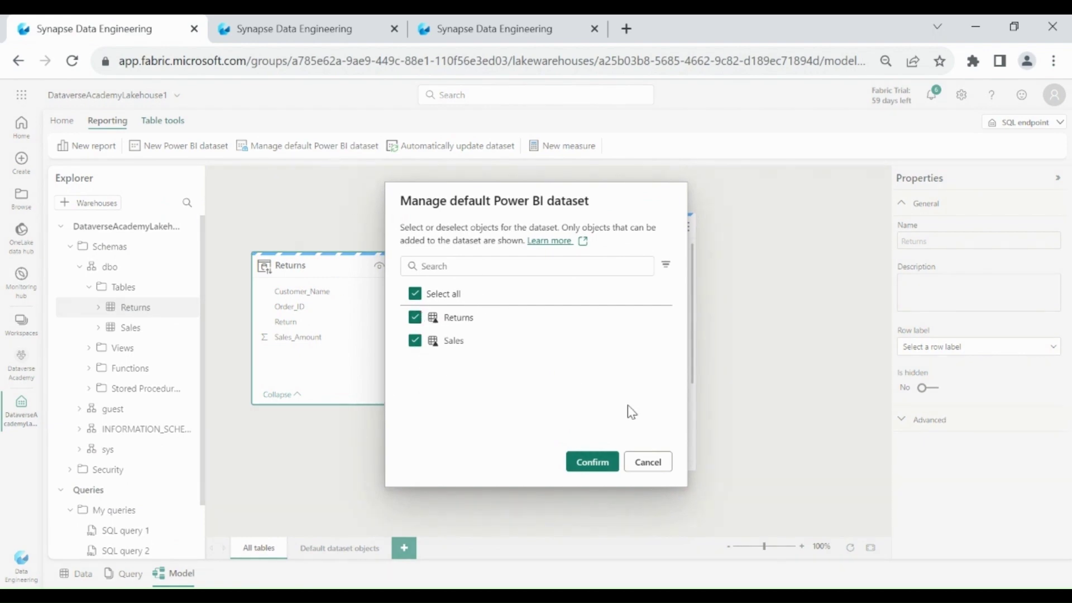
click(642, 462)
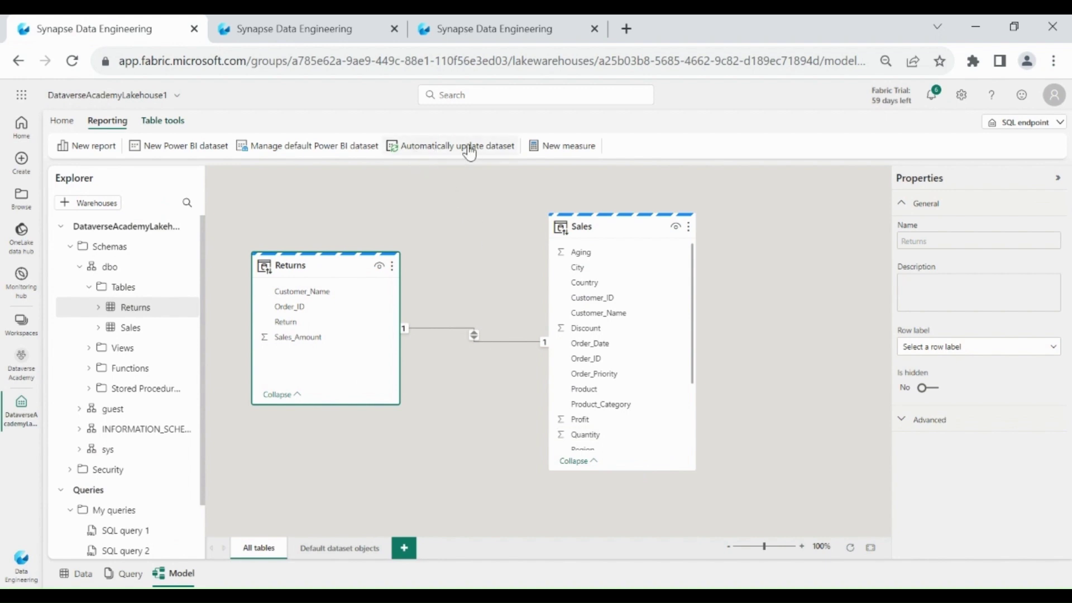
Create a measure in the Returns table defined as Total Returns = count(Returns[Order_ID])
click(563, 147)
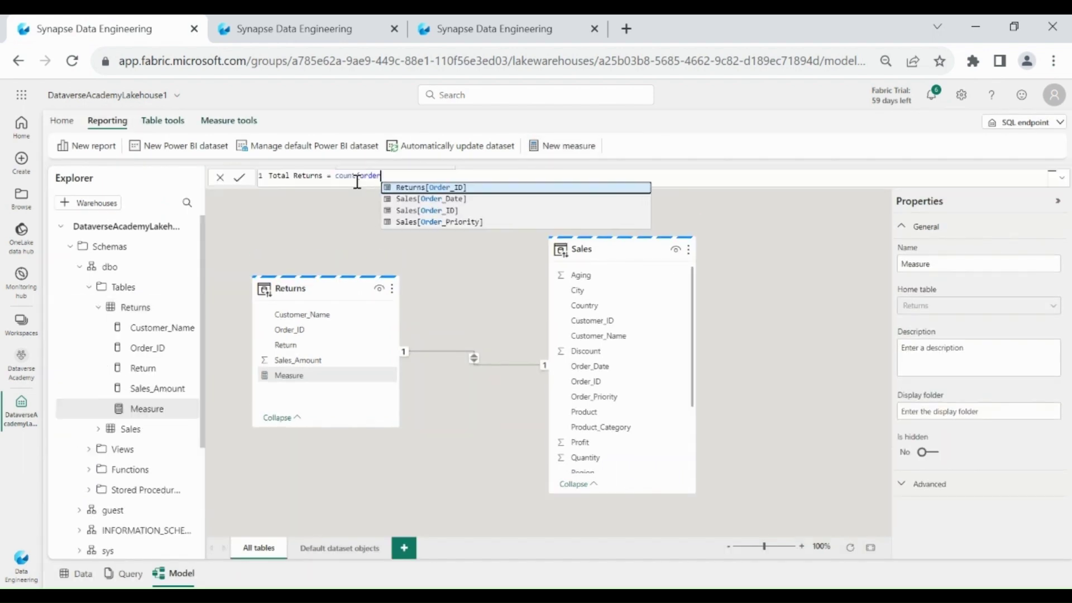
key(Tab)
text())
key(Return)
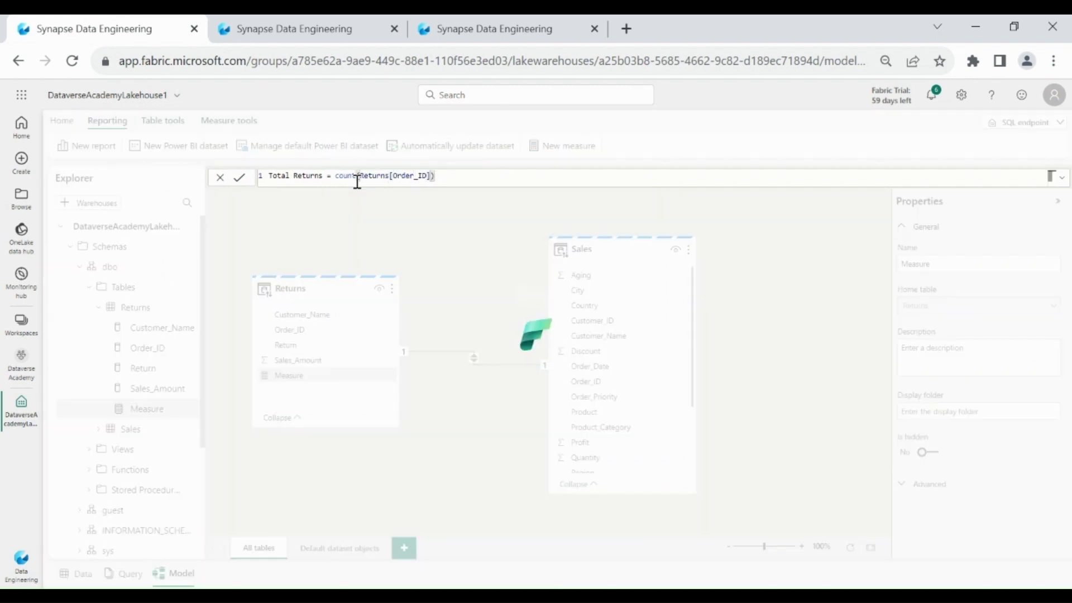